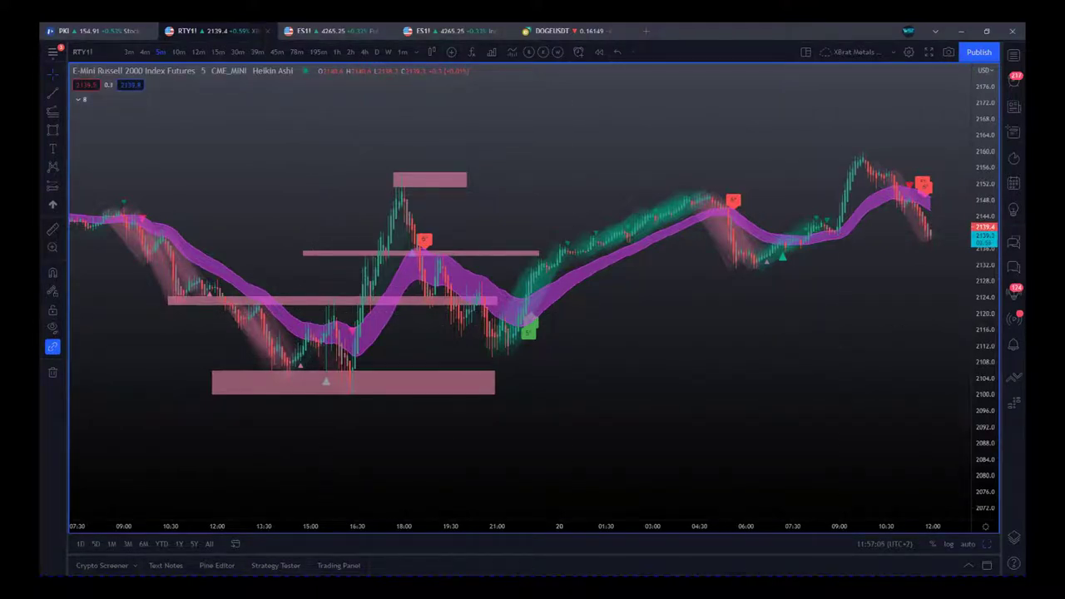
Step: Switch the RTY1! chart to the 1-minute timeframe and examine the 19 July session around the four drawn zones
click(402, 52)
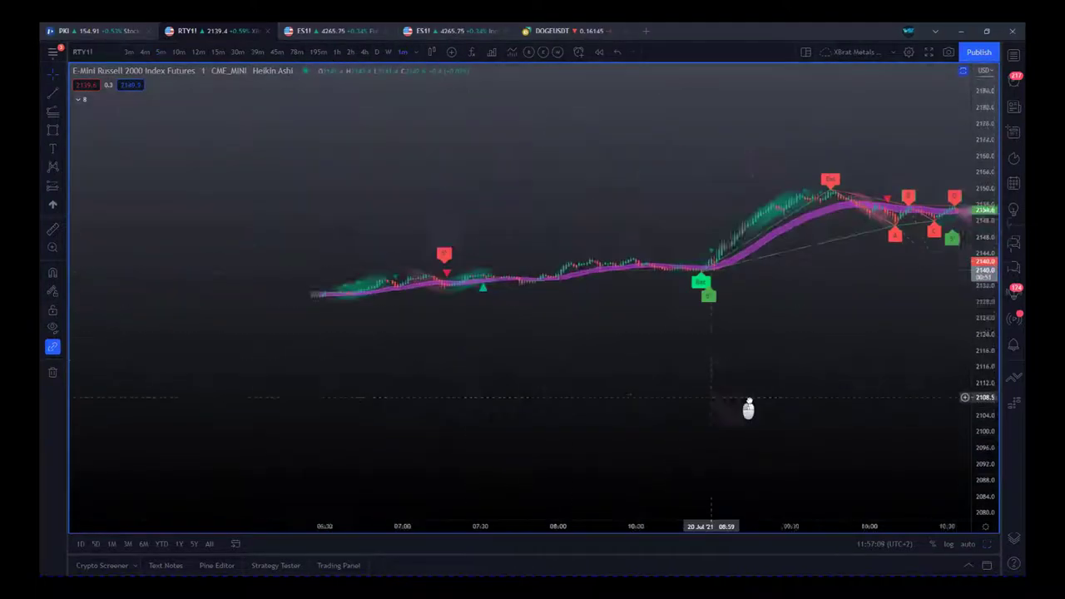
drag(196, 479, 793, 354)
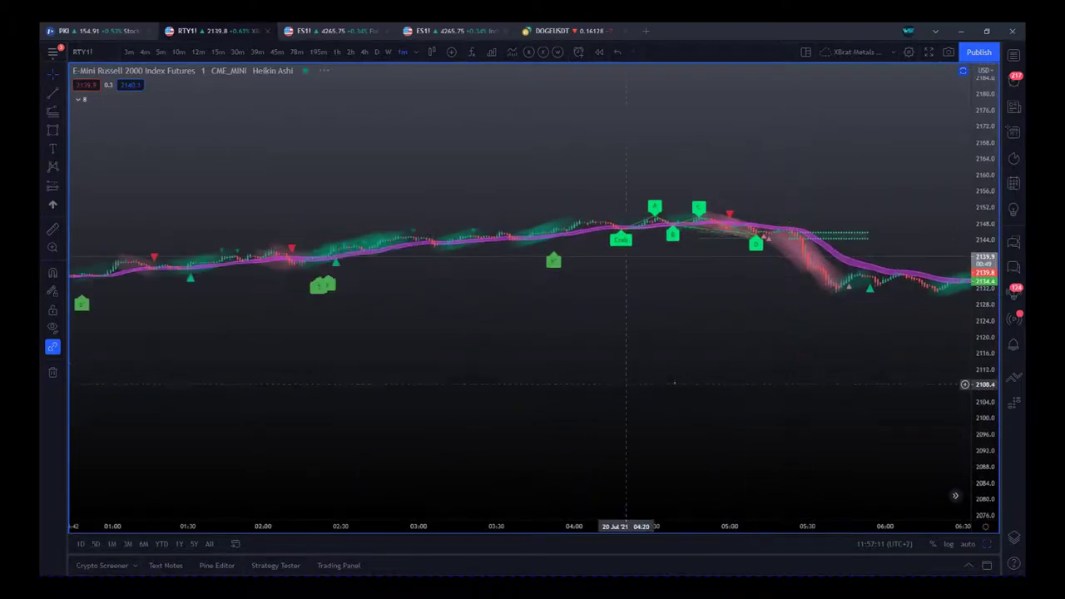
drag(423, 525, 636, 526)
drag(637, 455, 943, 453)
drag(753, 525, 608, 524)
drag(585, 476, 690, 478)
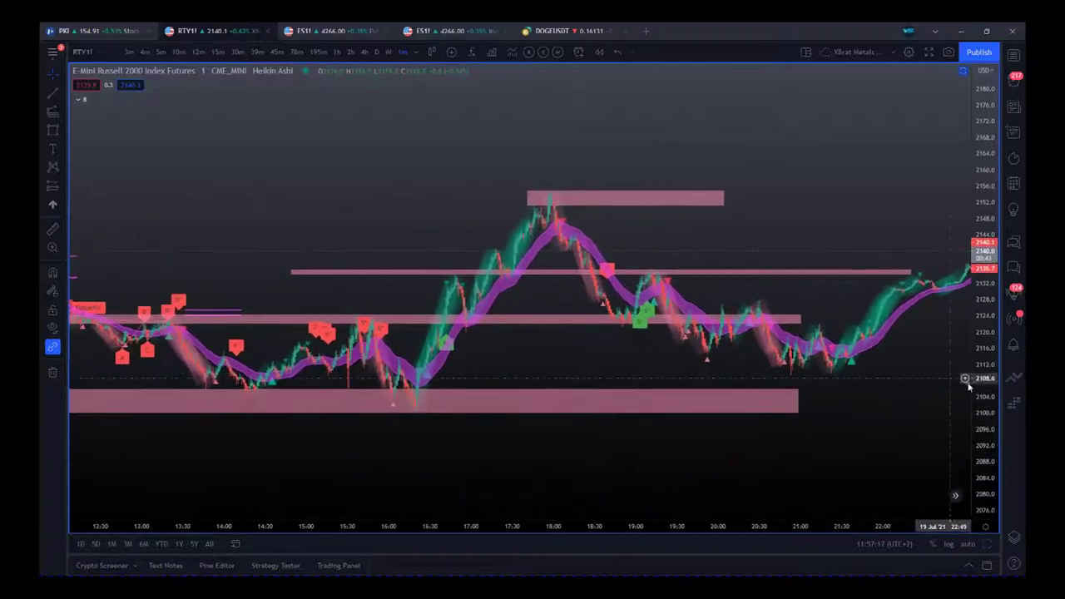
drag(998, 400, 997, 449)
drag(887, 473, 981, 416)
drag(753, 527, 690, 534)
drag(467, 474, 530, 486)
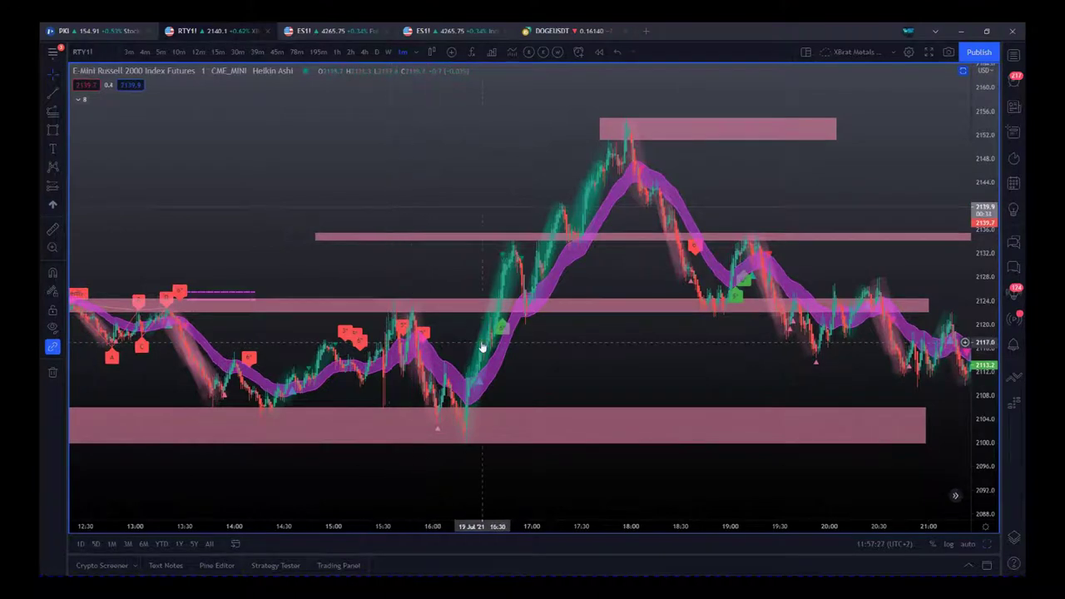
Step: Examine how price moves between the drawn zones from the 19 July afternoon low to the evening pullbacks
drag(484, 530, 472, 518)
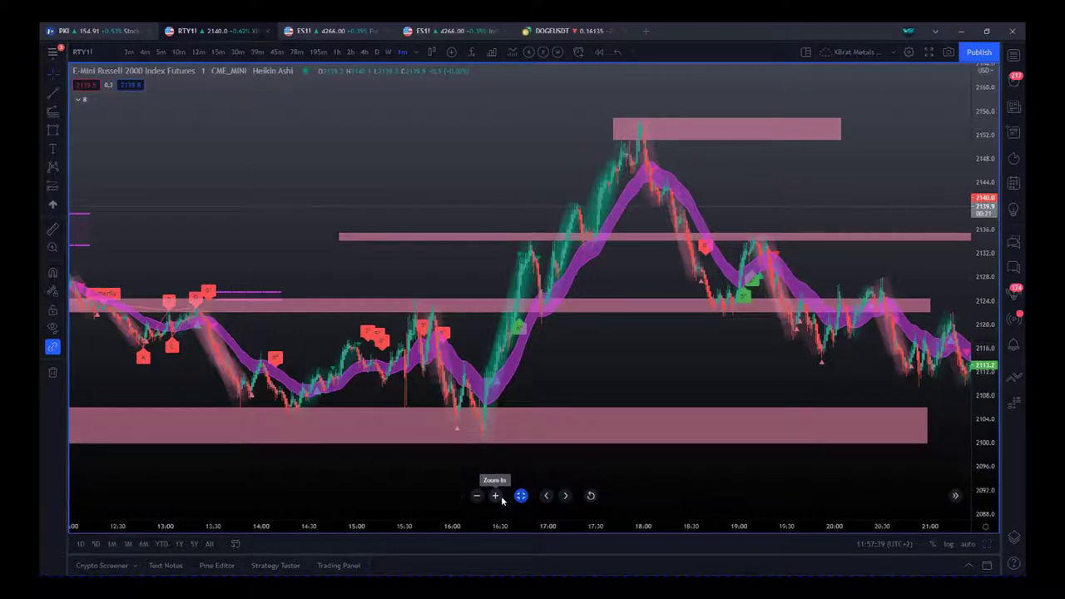
drag(474, 529, 584, 525)
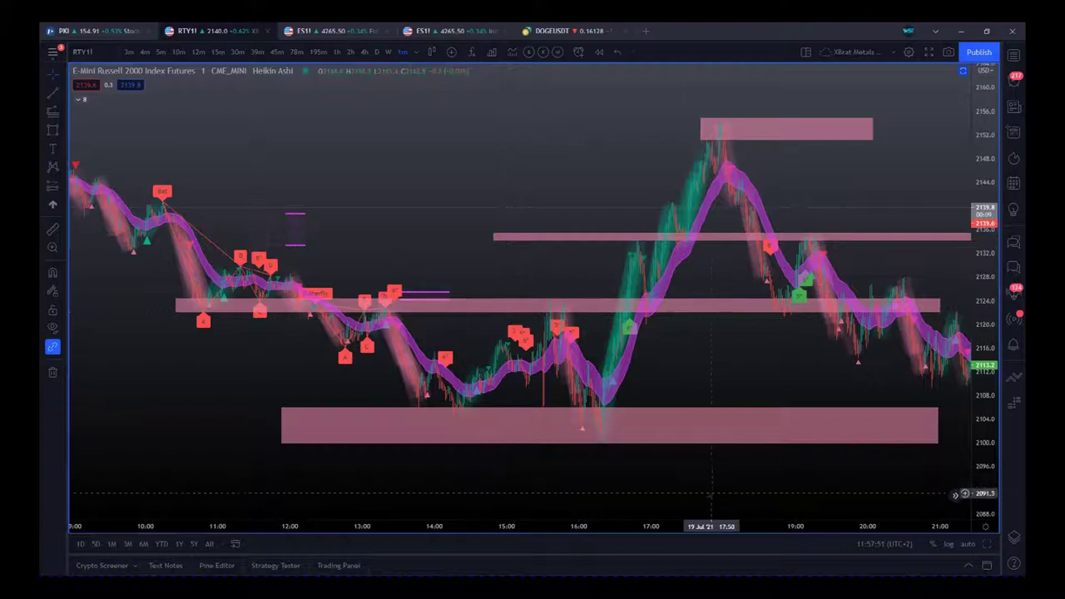
drag(713, 533, 435, 369)
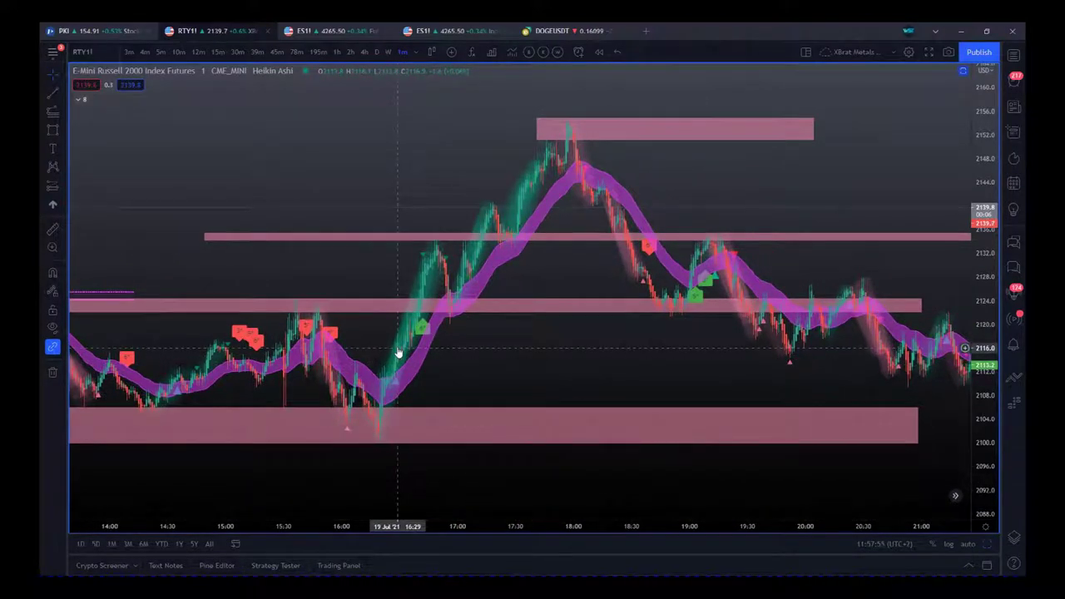
drag(486, 355, 688, 343)
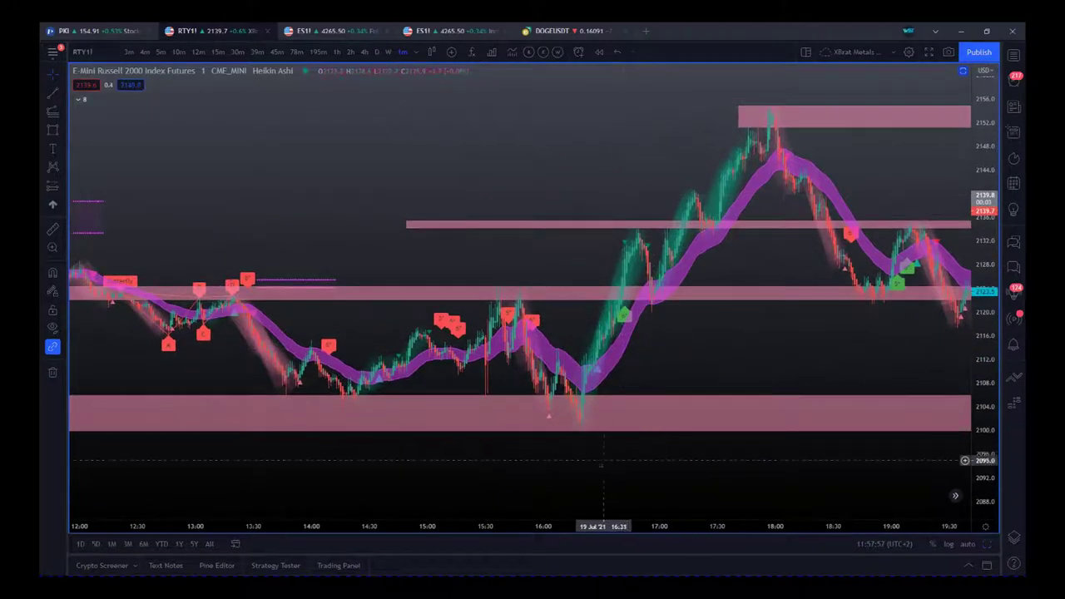
drag(588, 528, 563, 533)
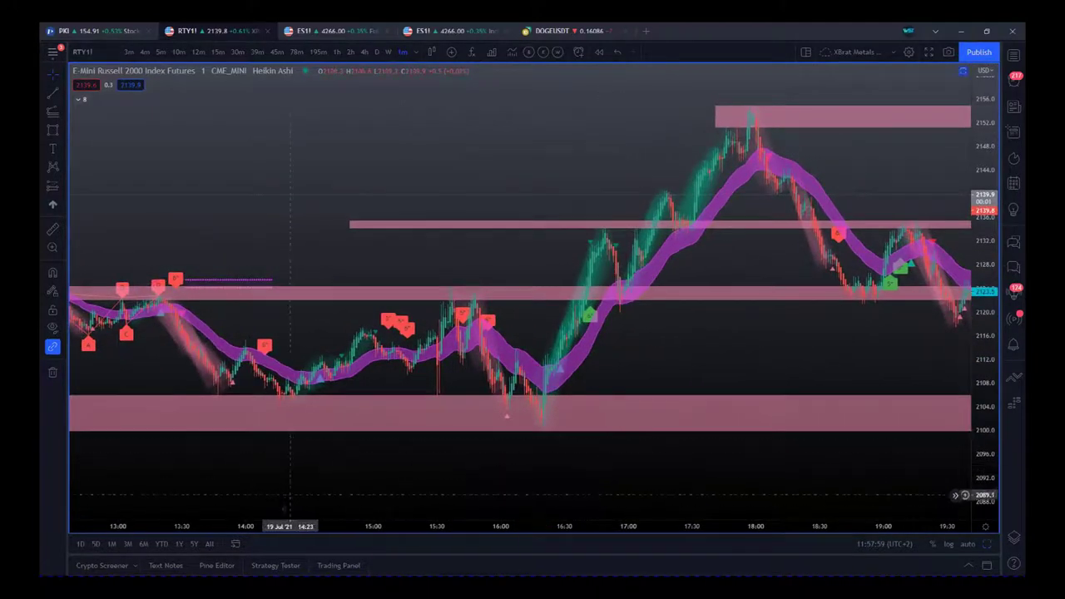
scroll(391, 416, down, 3)
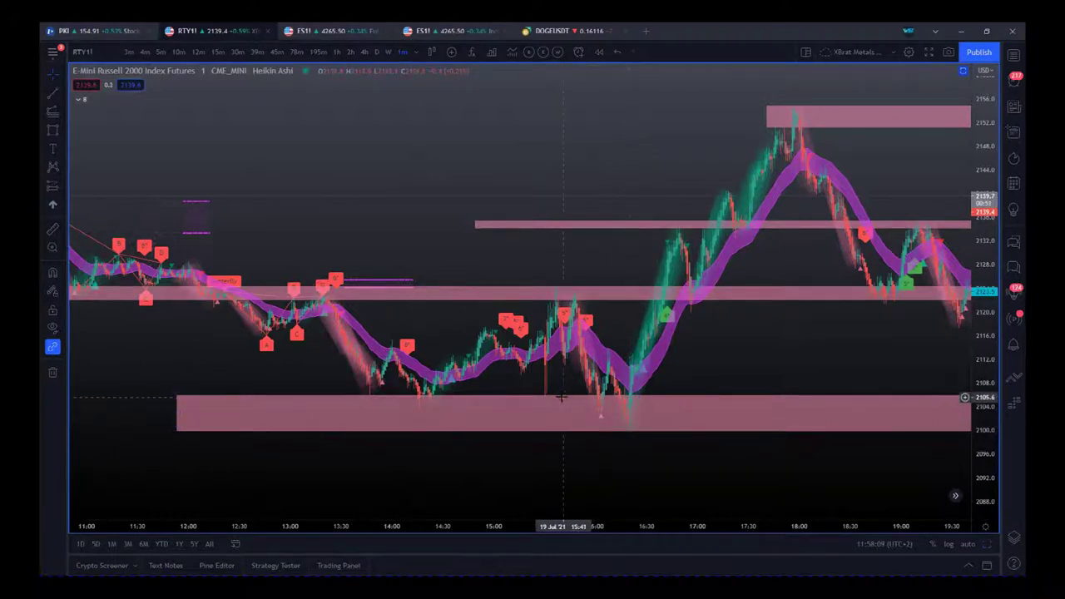
drag(590, 526, 387, 527)
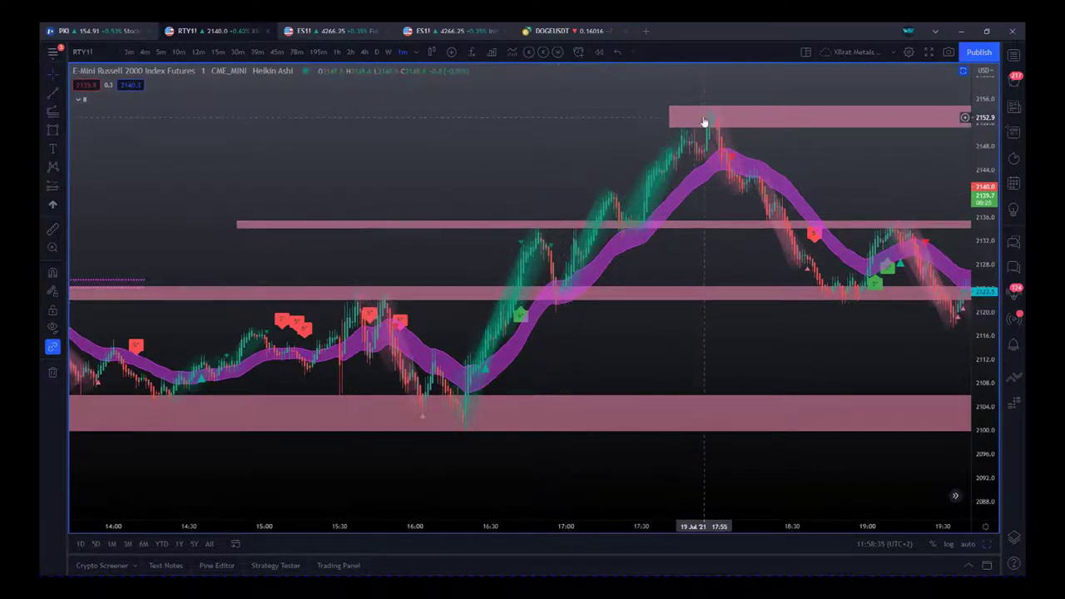
drag(774, 268, 640, 268)
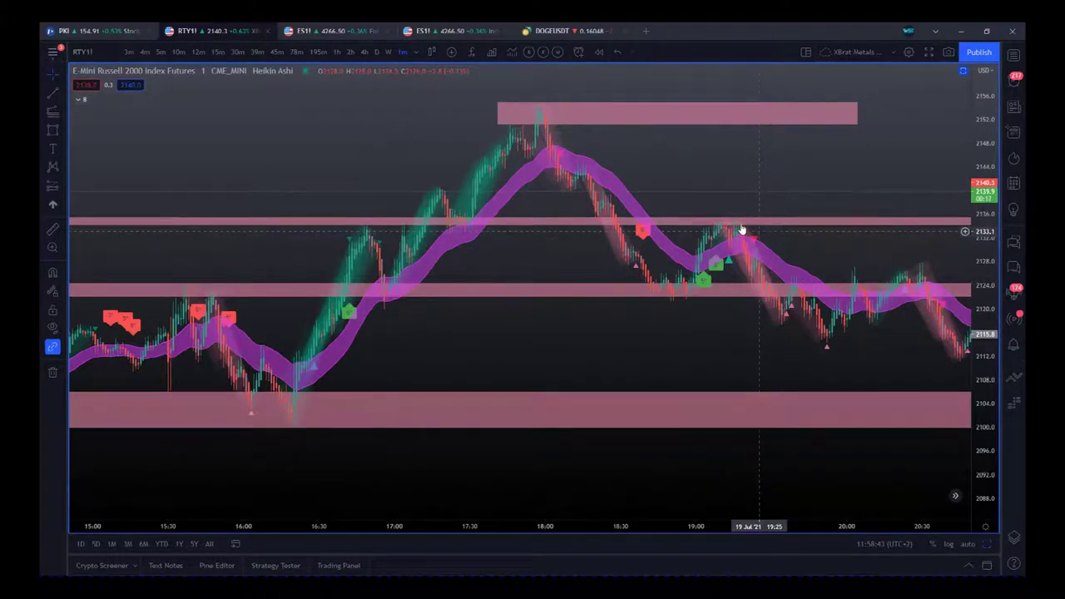
click(535, 109)
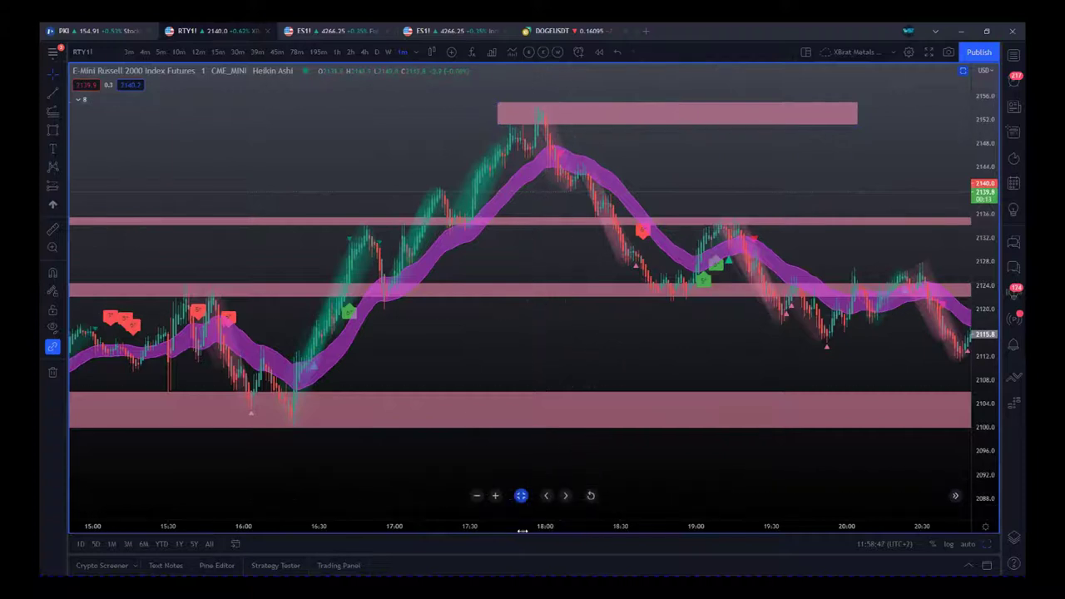
click(520, 495)
scroll(657, 543, down, 2)
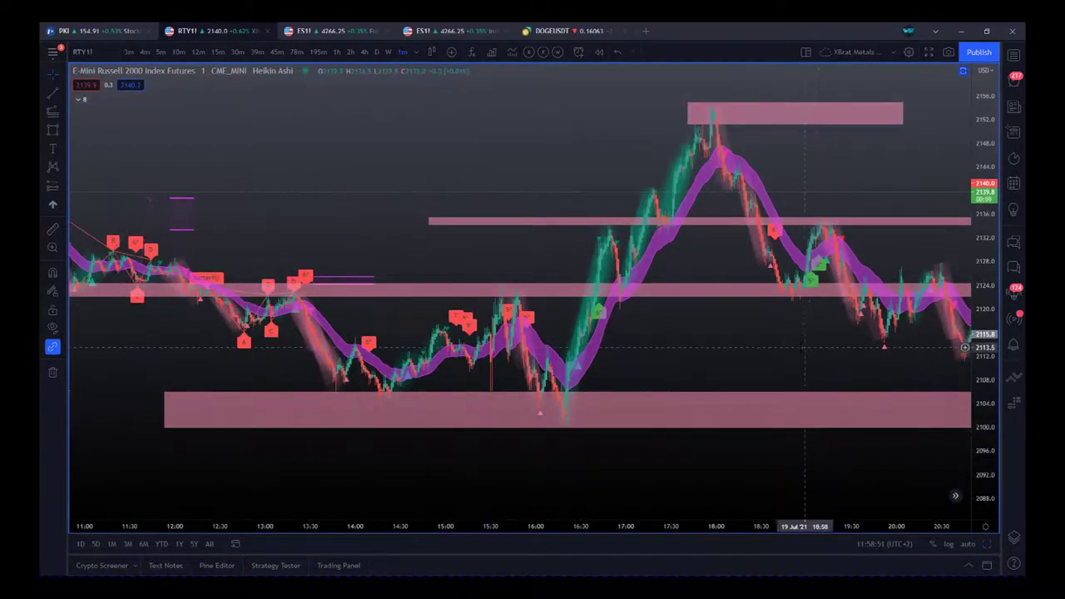
Step: Return the chart to the 5-minute timeframe and fit the 19 and 20 July price action into view
click(161, 52)
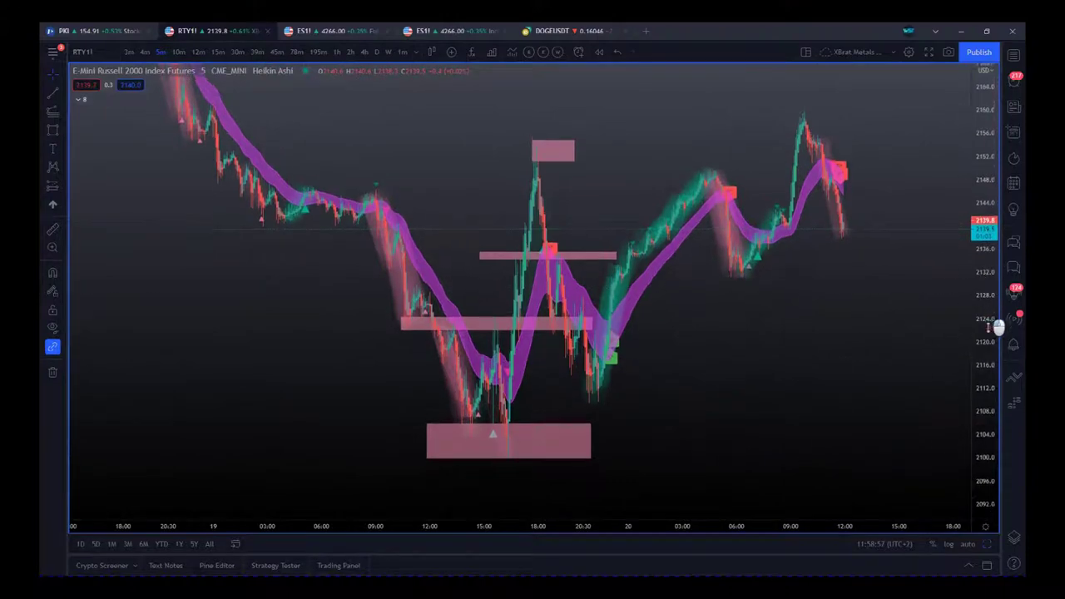
drag(996, 315, 996, 430)
drag(774, 533, 654, 527)
drag(535, 425, 639, 418)
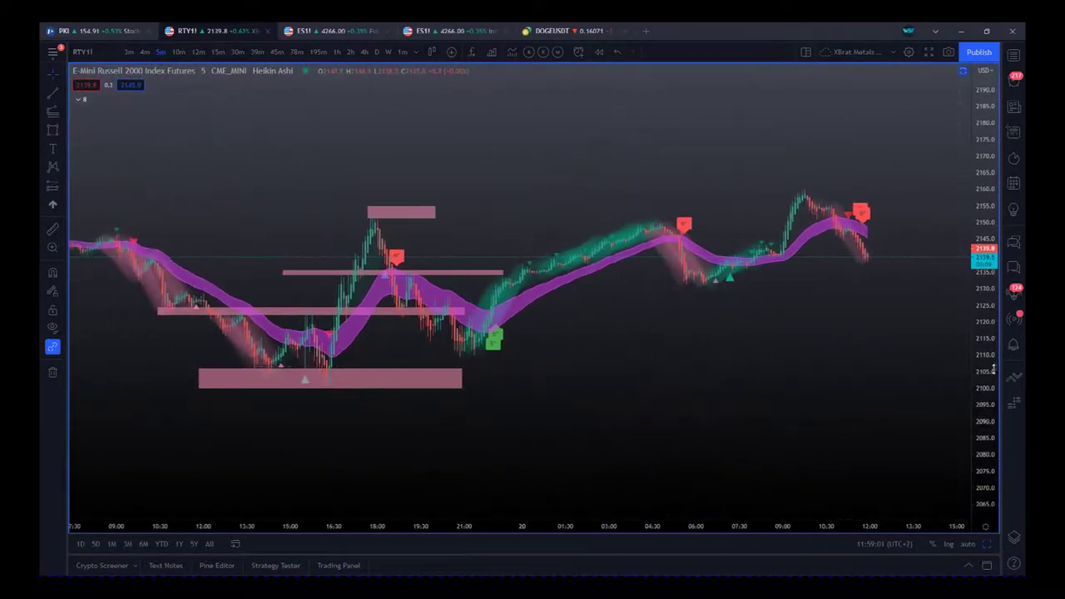
drag(986, 413, 968, 327)
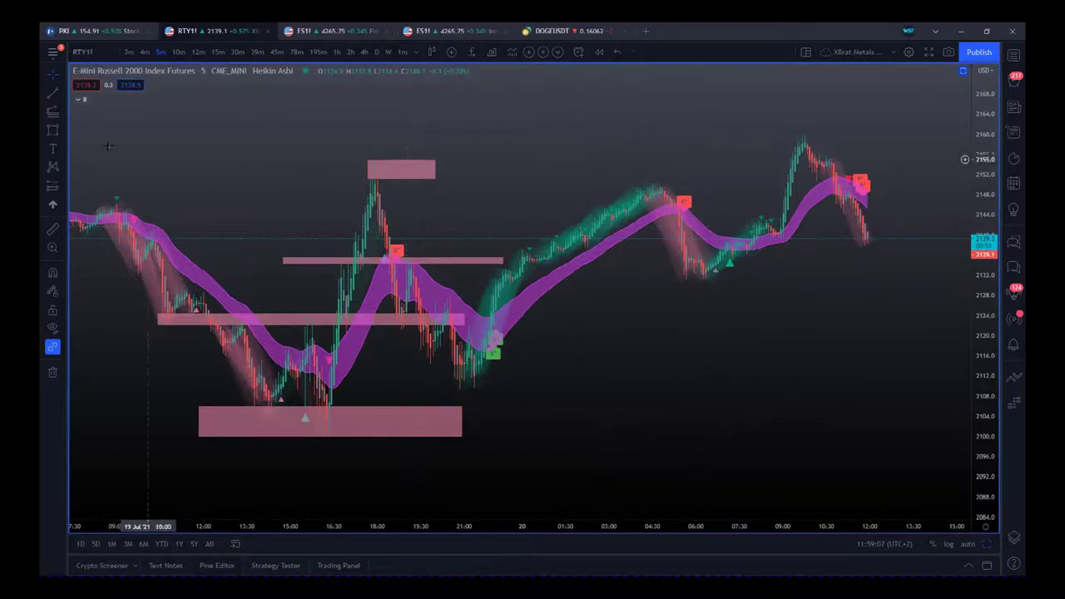
Step: Draw a thin rectangular zone under the 20 July morning low, from about 2131.2 to 2132.6, spanning 03:35 to 15:10
click(52, 129)
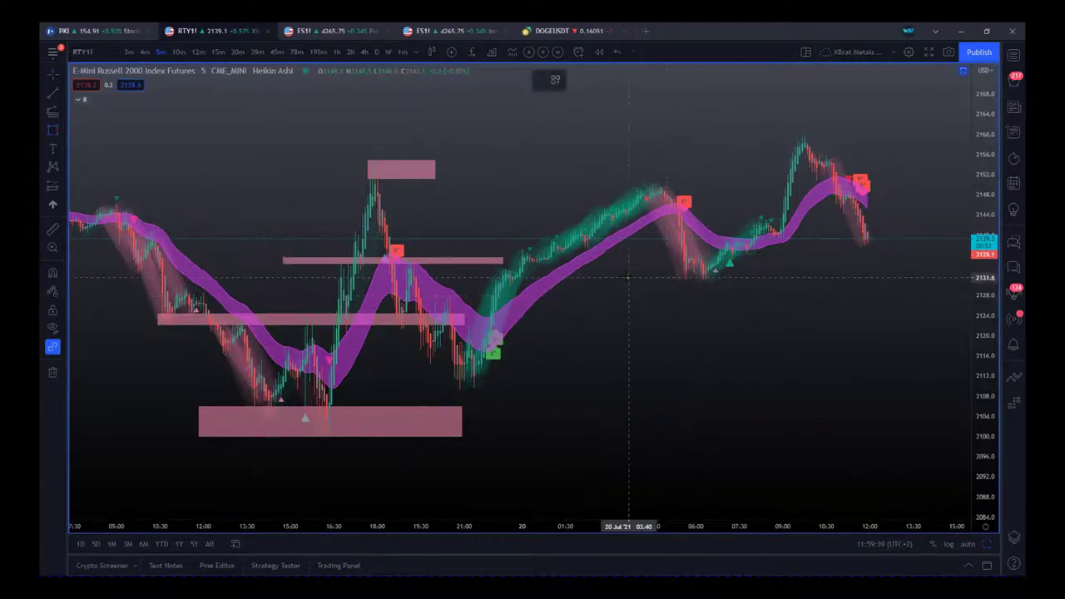
mouse_move(626, 278)
mouse_down()
mouse_move(962, 262)
mouse_move(965, 281)
mouse_move(961, 272)
mouse_up()
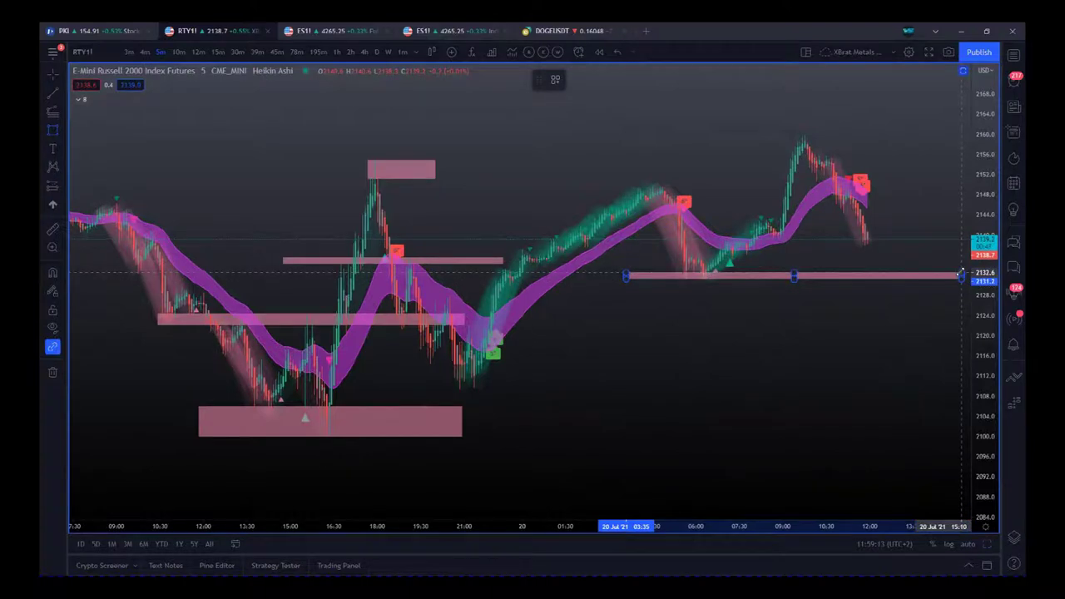
click(961, 275)
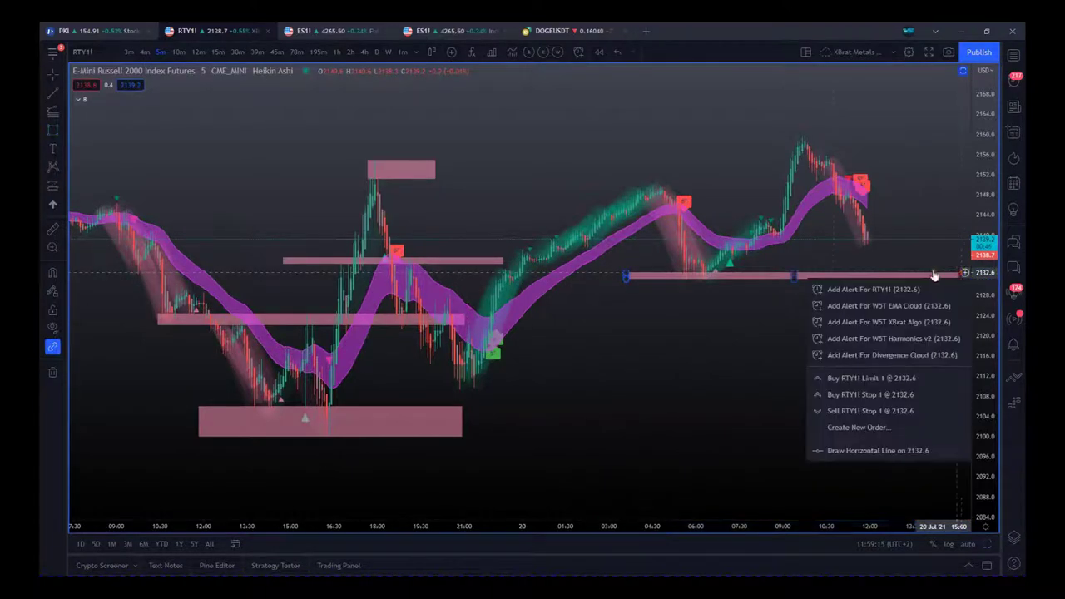
click(792, 275)
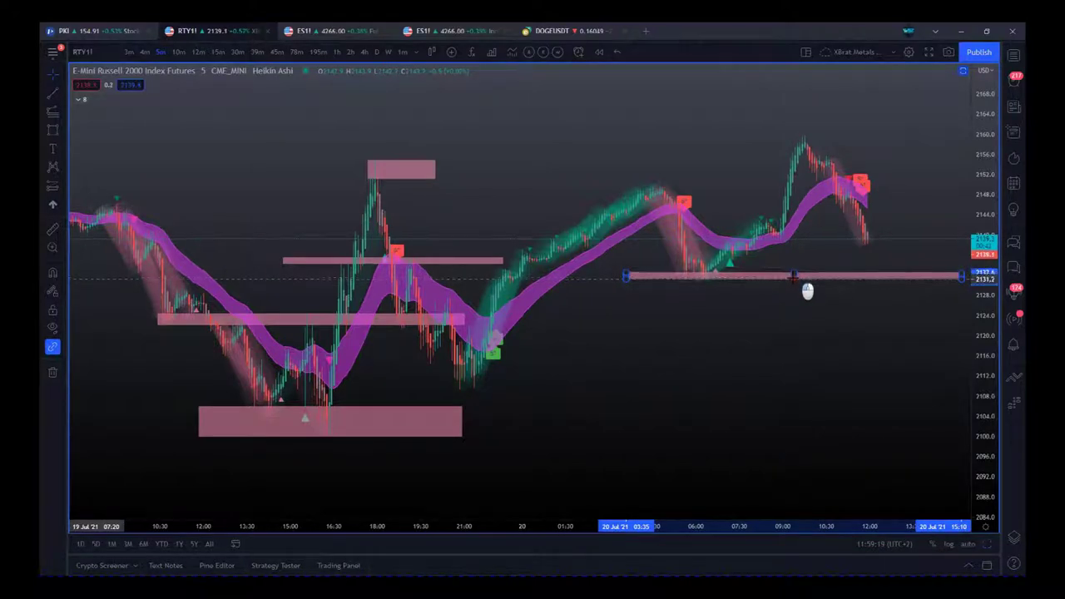
click(823, 353)
drag(823, 354, 780, 366)
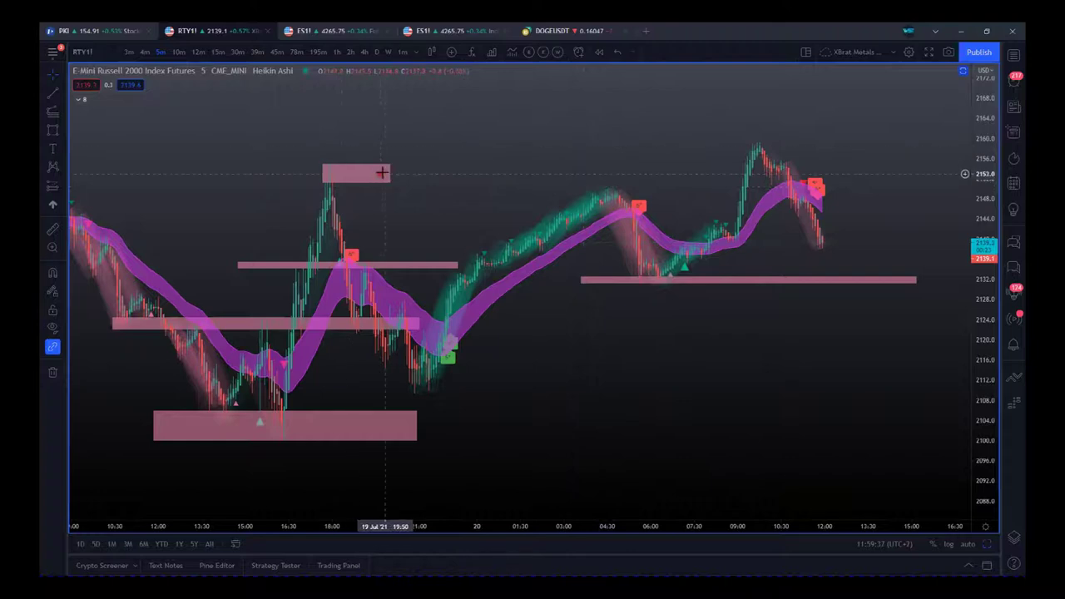
Step: Resize the uppermost zone to span about 2149.7 to 2154.7 and extend its end to 20 July 16:20
drag(389, 179, 707, 189)
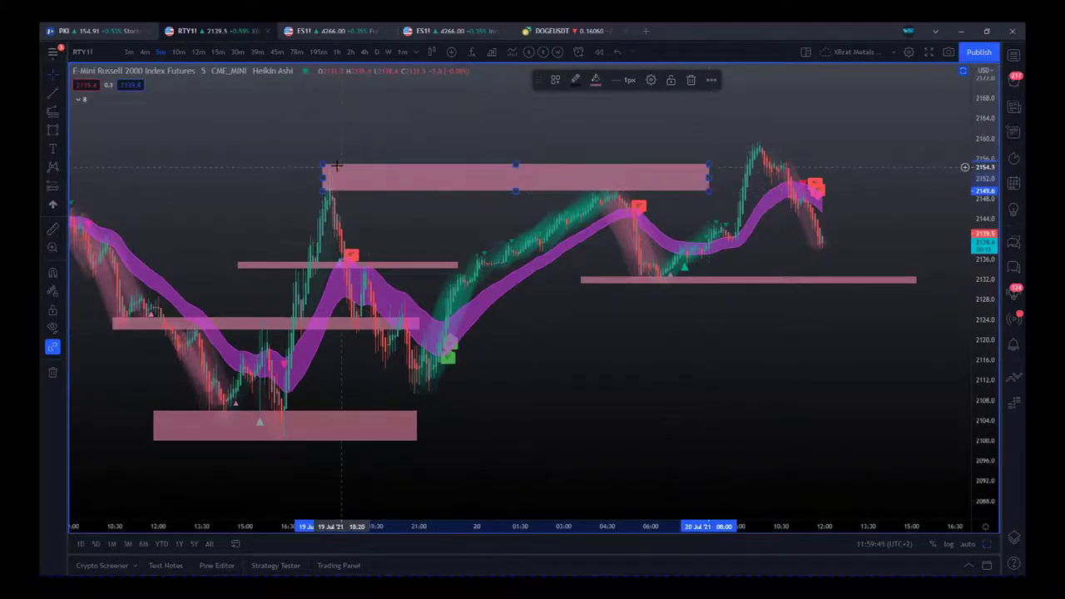
drag(318, 161, 320, 165)
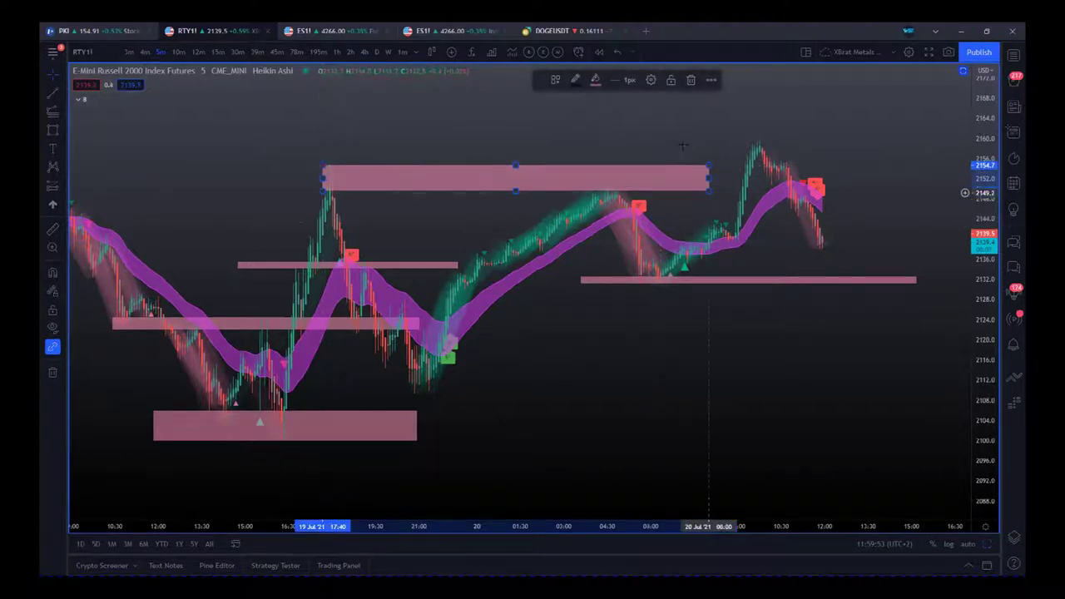
click(655, 218)
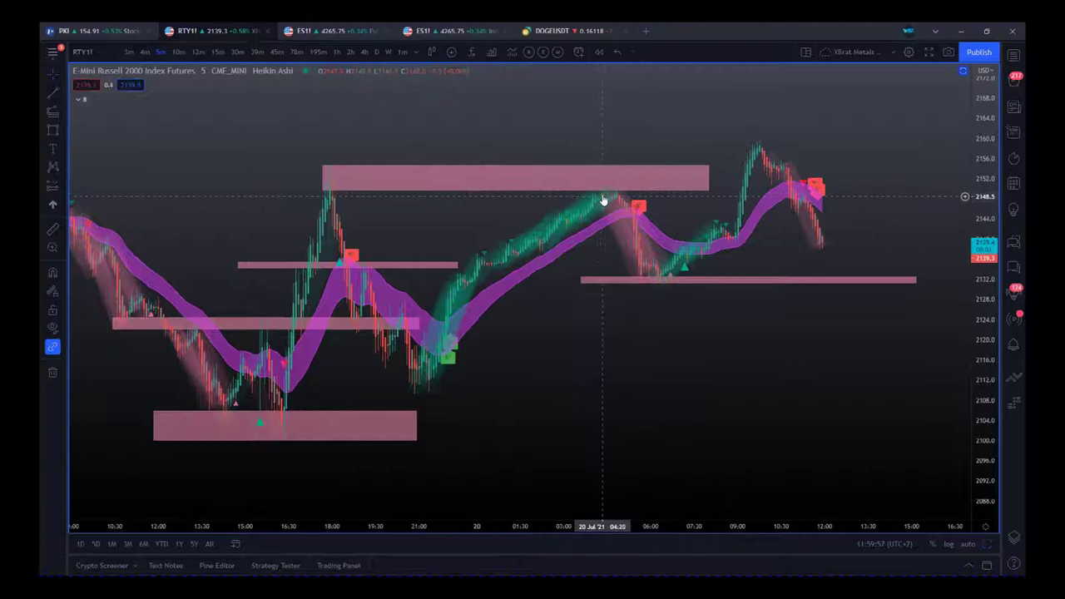
drag(706, 190, 947, 189)
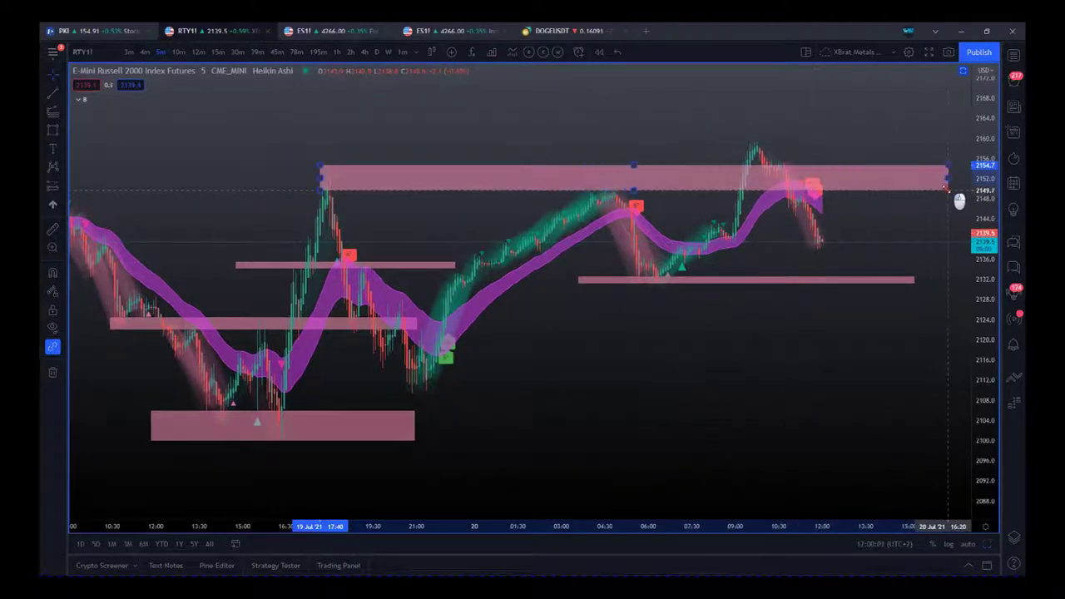
Step: Extend the lowest zone forward in time to 21 July 07:10, keeping its lower edge at about 2100.1
drag(838, 130, 756, 131)
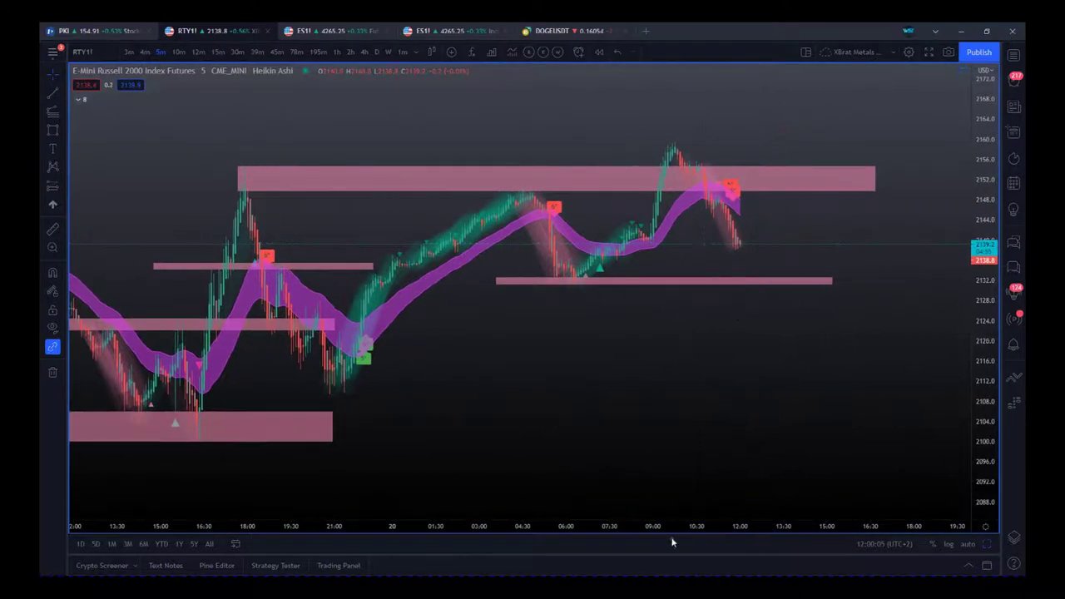
drag(678, 536, 832, 536)
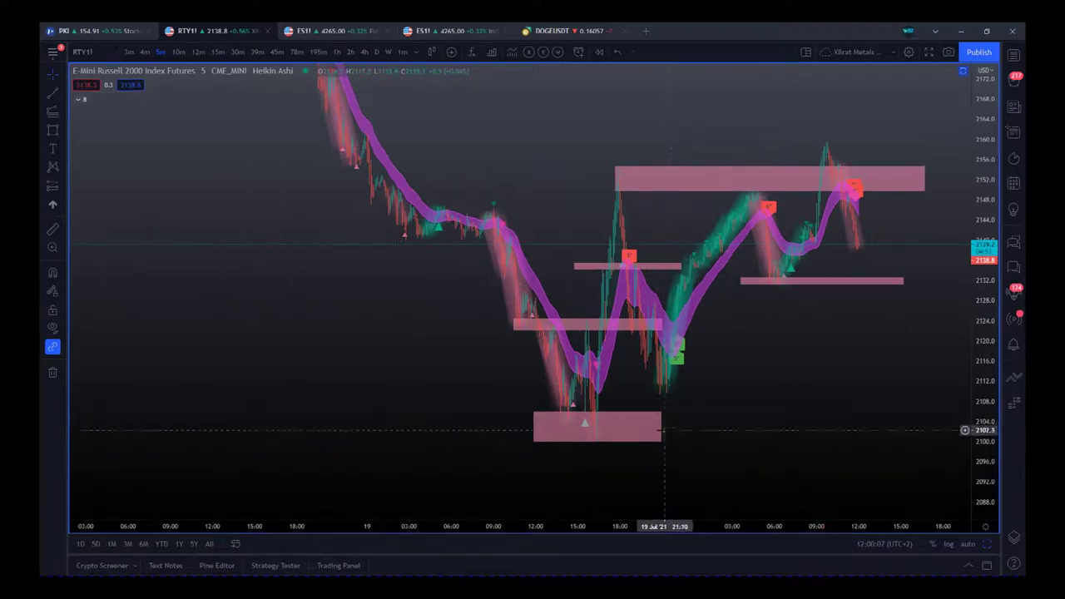
mouse_move(990, 310)
mouse_down()
mouse_move(996, 353)
mouse_move(882, 411)
mouse_move(711, 407)
mouse_up()
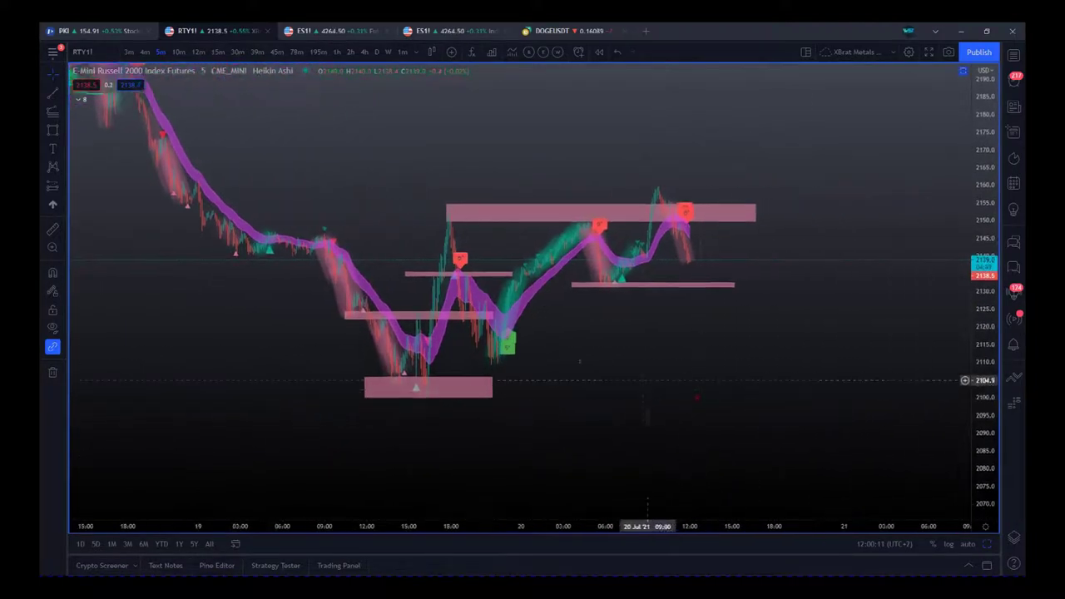
click(490, 397)
drag(489, 397, 942, 397)
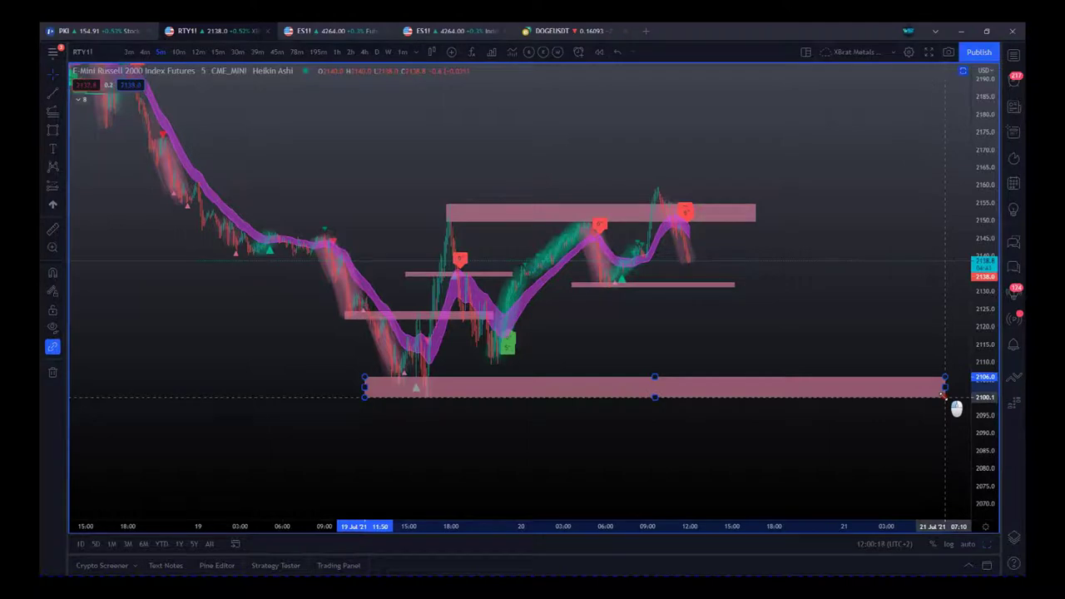
click(844, 337)
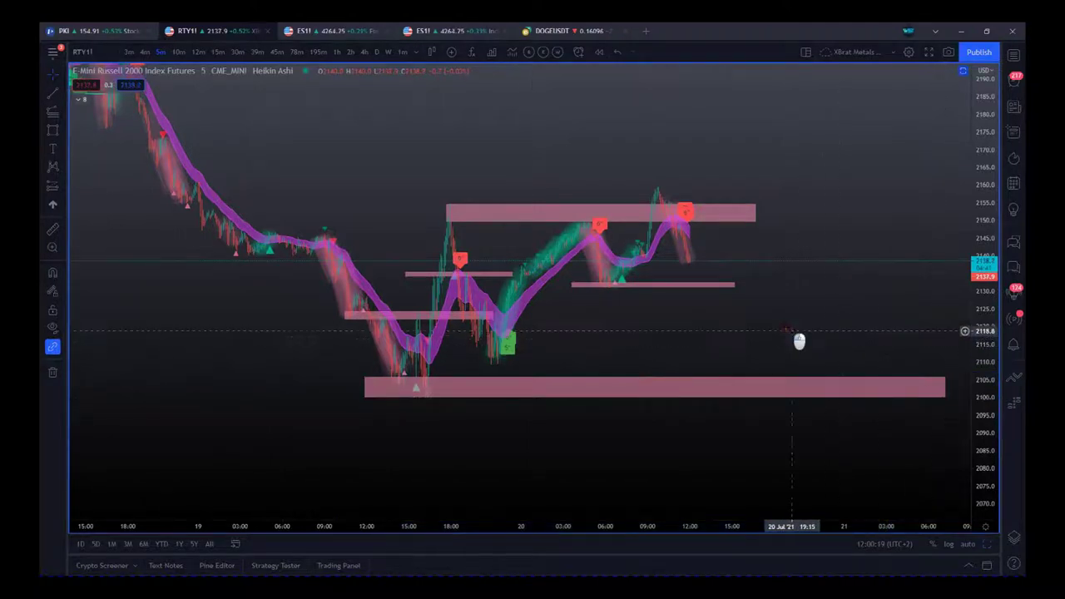
Step: Extend the zone between 2122.2 and 2124.4 to 20 July 18:55 and set its fill opacity to 16%
drag(797, 336, 845, 333)
drag(819, 535, 721, 536)
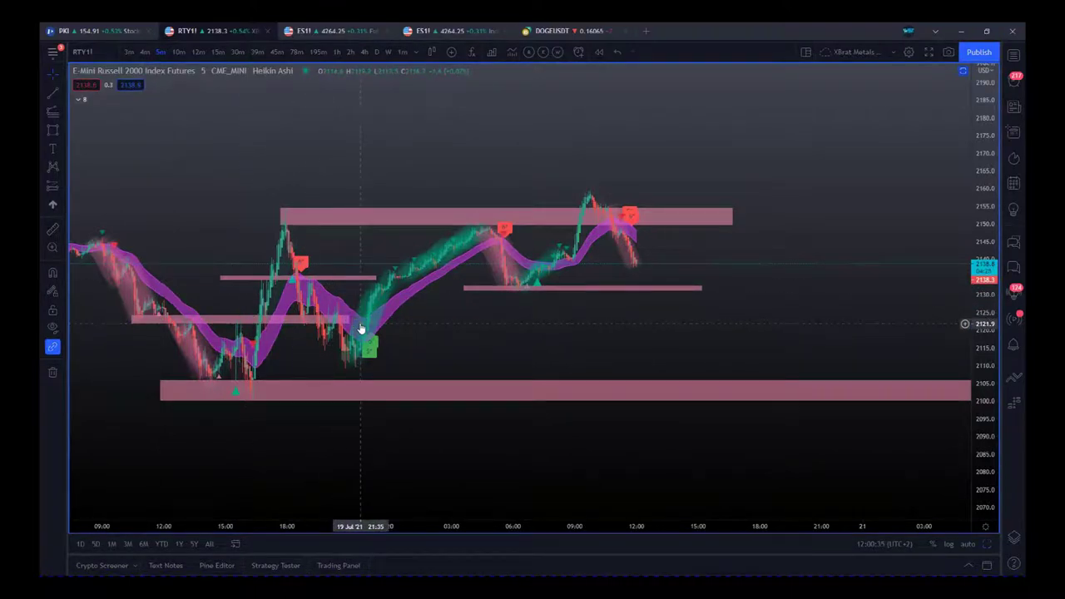
drag(559, 345, 727, 345)
drag(1004, 441, 1000, 304)
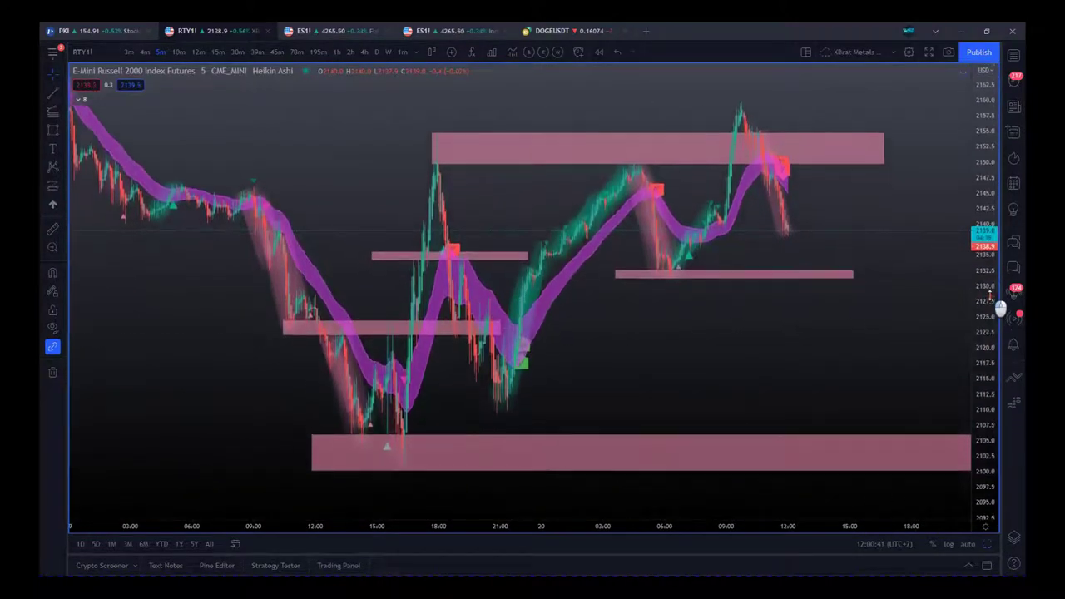
drag(499, 327, 929, 329)
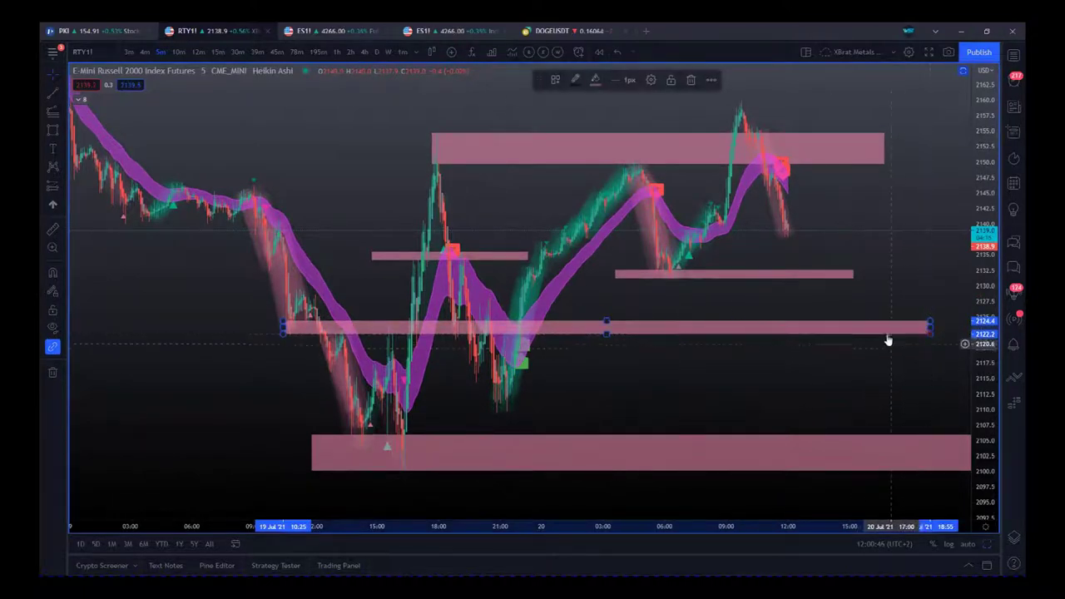
click(596, 79)
drag(642, 241, 608, 243)
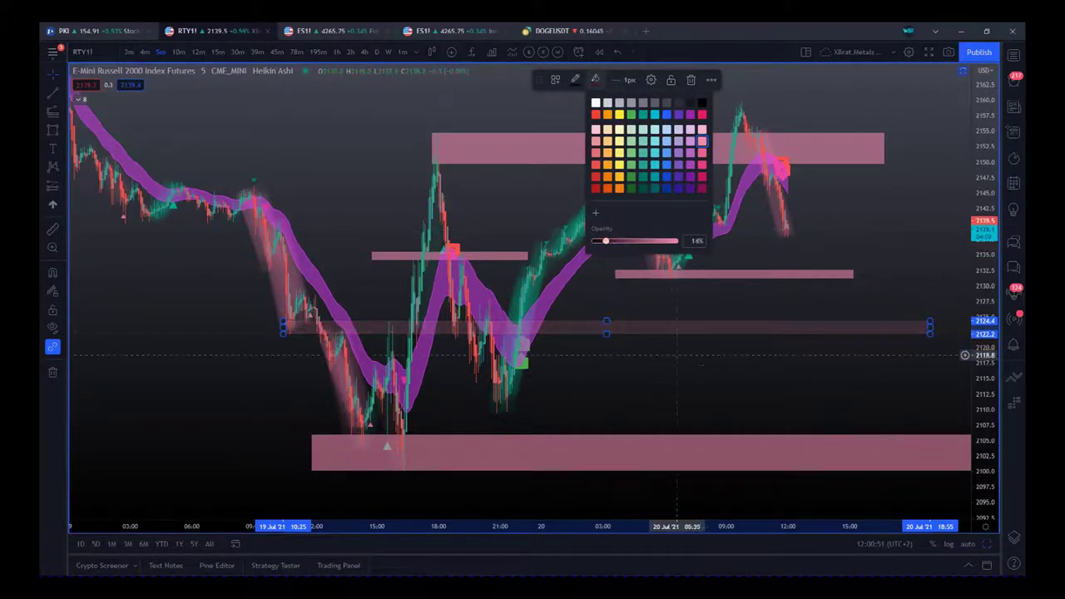
Step: Check the 20 July afternoon releases in the economic calendar and show the Futures watchlist
click(715, 391)
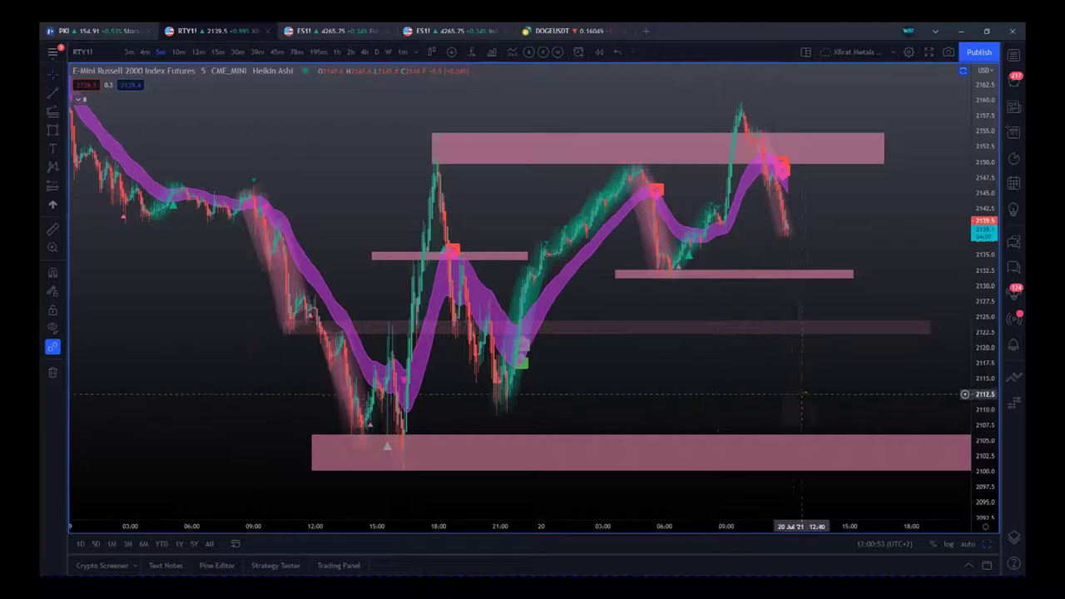
drag(765, 537, 674, 532)
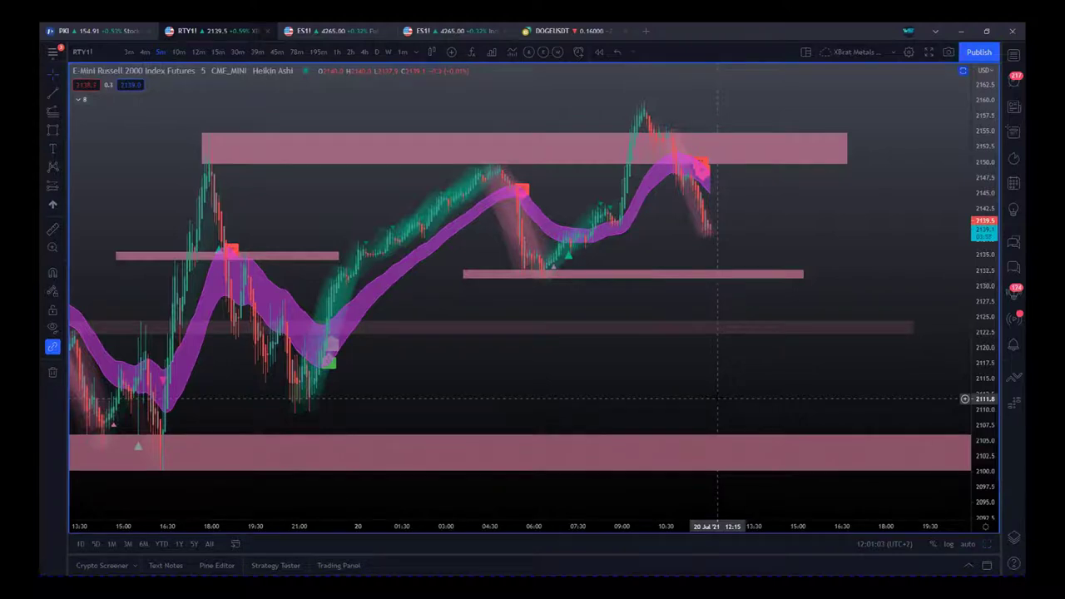
click(1014, 184)
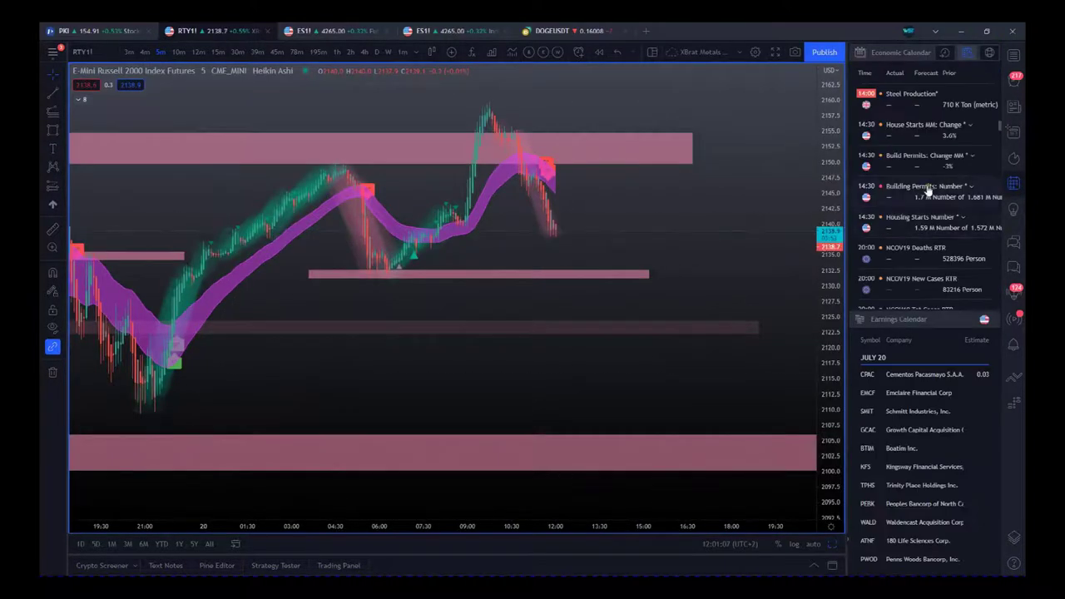
scroll(929, 190, up, 1)
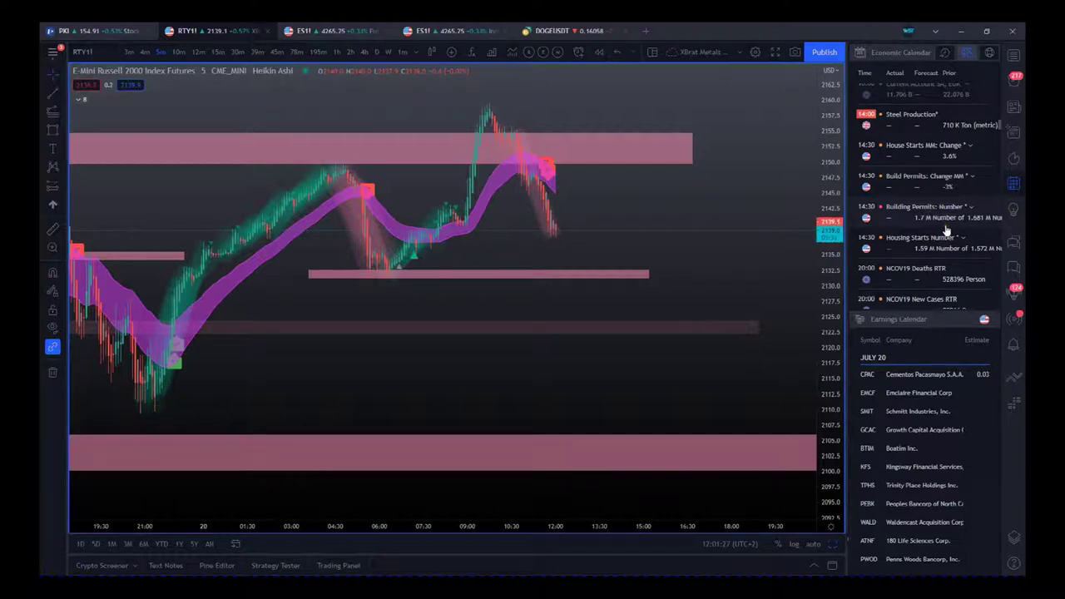
click(1012, 54)
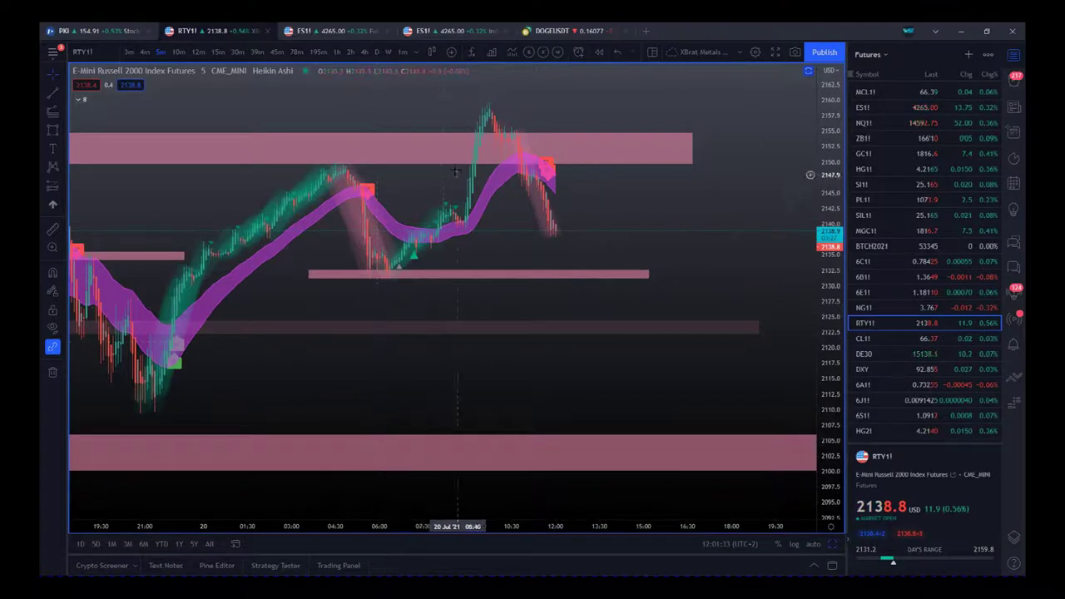
Step: Extend the uppermost zone forward to 21 July 03:55, keeping its lower edge at about 2149.7
drag(441, 538, 610, 535)
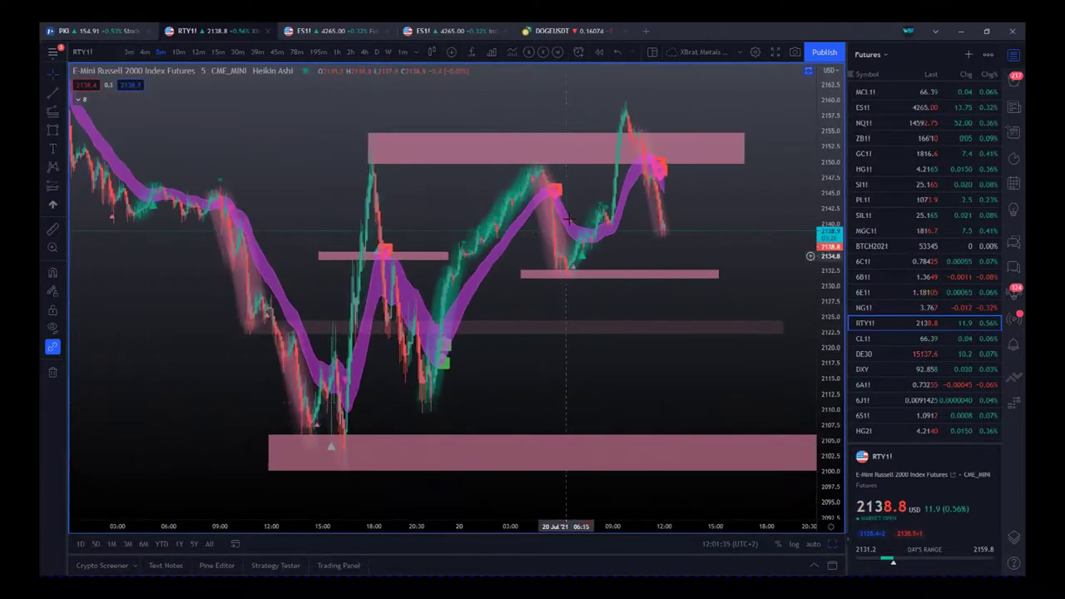
click(539, 166)
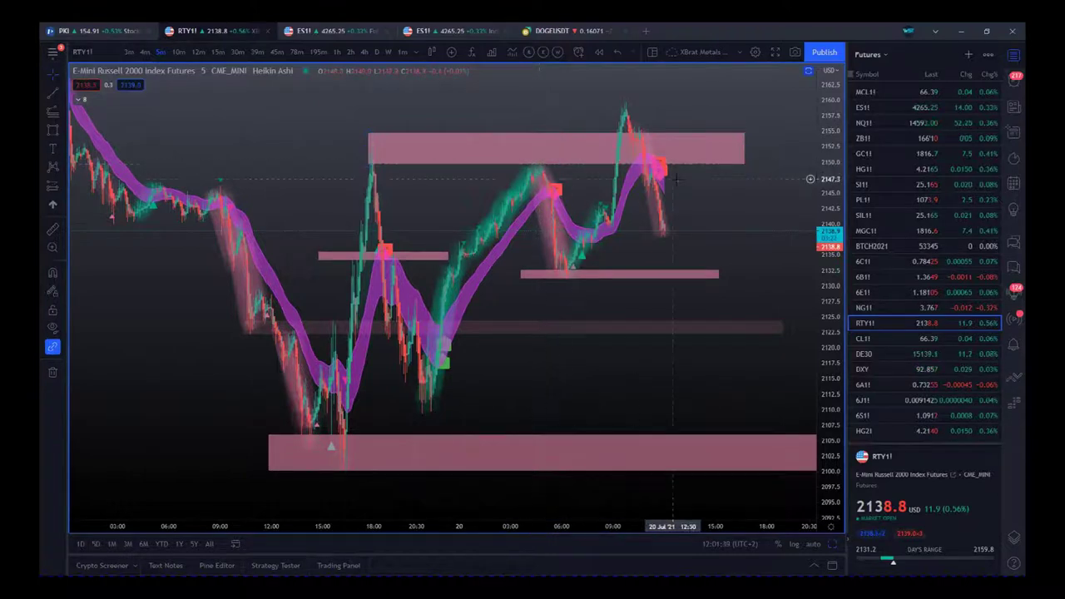
drag(787, 195, 723, 162)
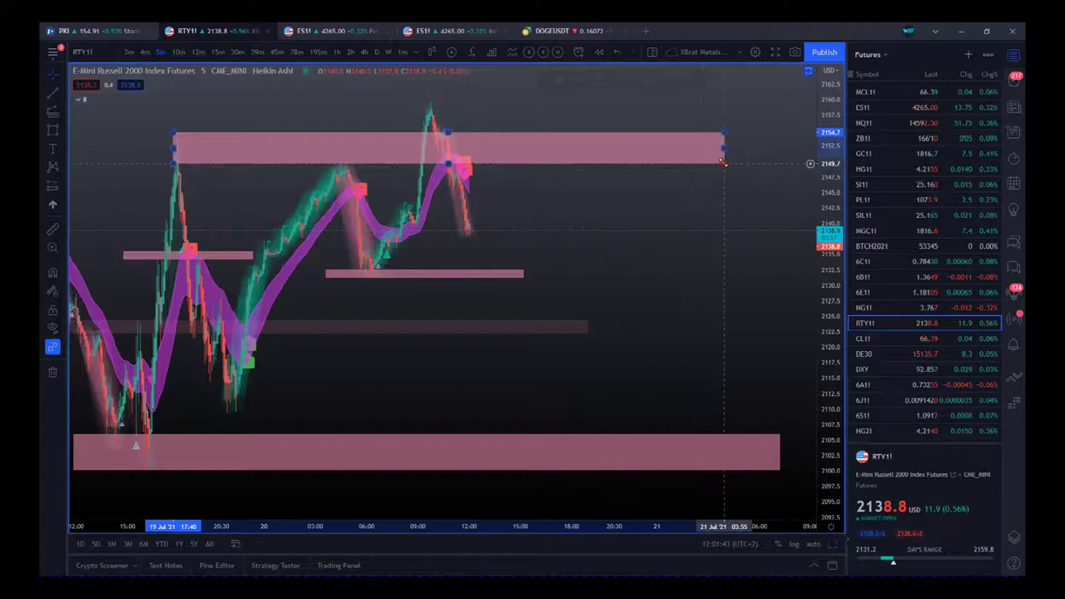
click(644, 211)
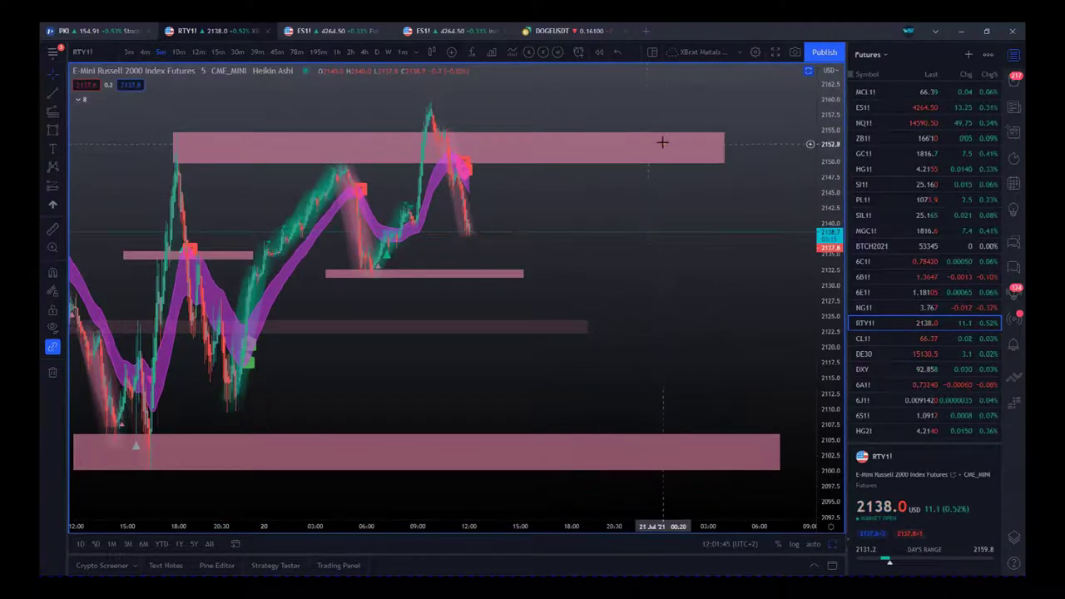
Step: Extend the thin zone under the 20 July morning low forward to just past 21 July 03:00
click(516, 277)
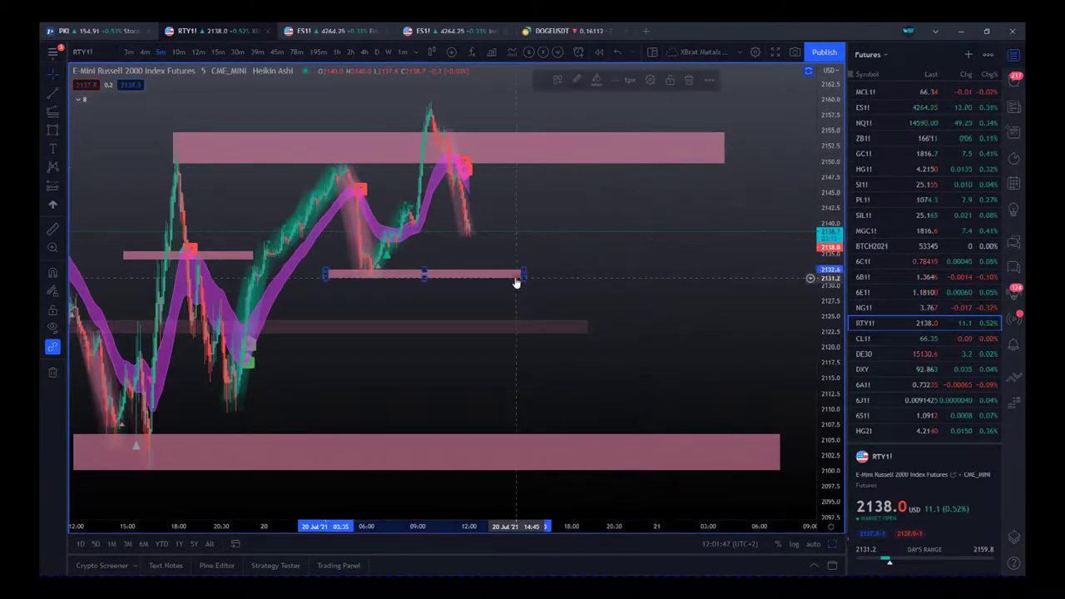
drag(524, 276, 711, 276)
click(599, 382)
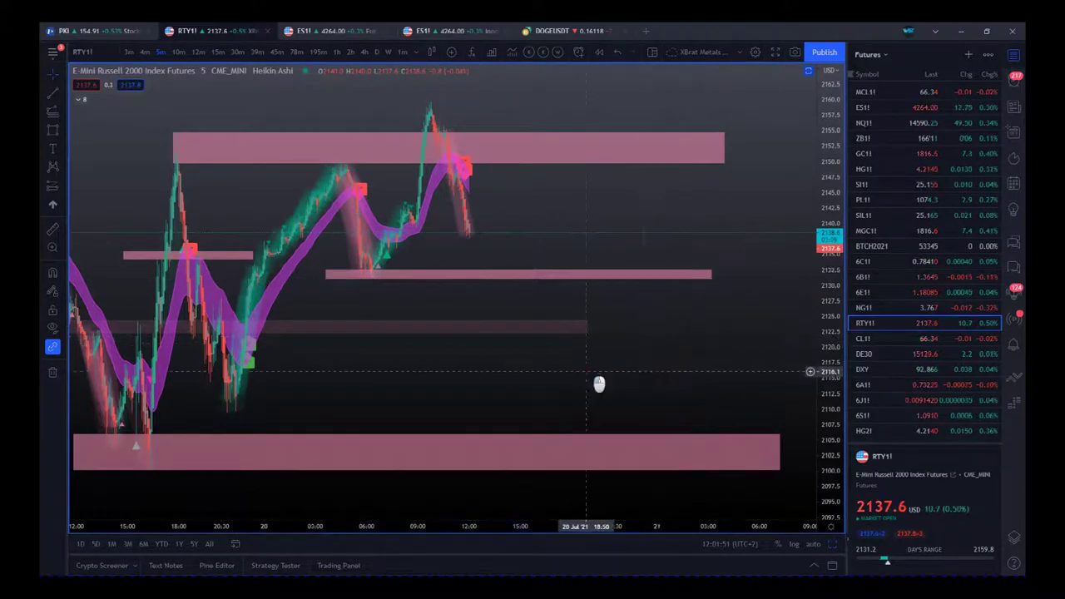
Step: Draw a nearly level dashed trend line inside the uppermost zone, from about 2150.8 at 11:30 to 2151.0 at 13:45 on 20 July
scroll(582, 379, left, 3)
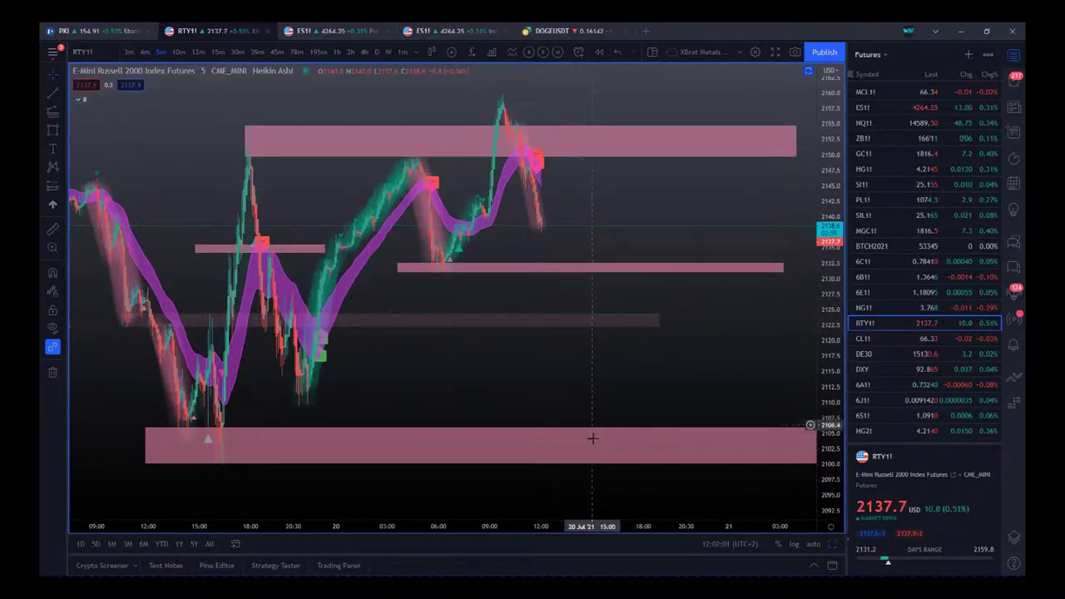
drag(666, 532, 629, 532)
drag(602, 404, 709, 410)
drag(674, 529, 470, 531)
drag(464, 202, 637, 209)
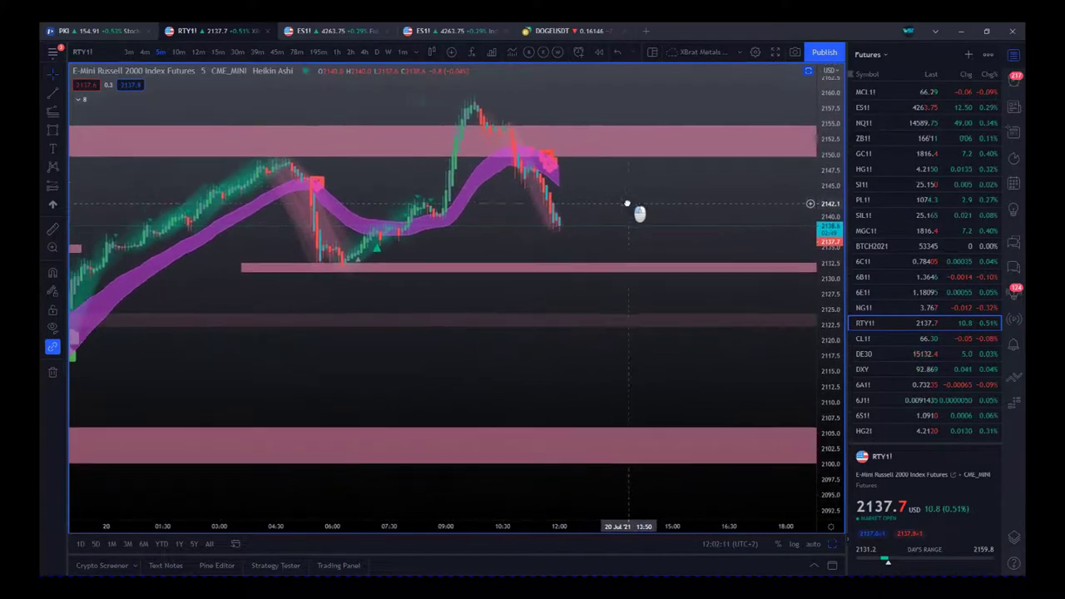
drag(601, 530, 525, 529)
drag(563, 198, 604, 214)
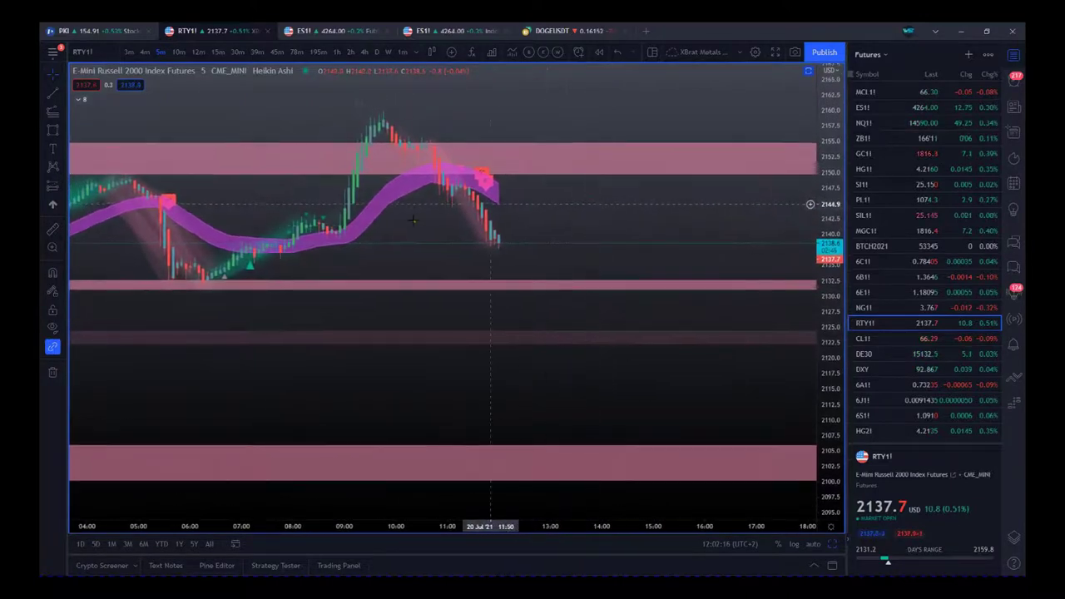
click(52, 93)
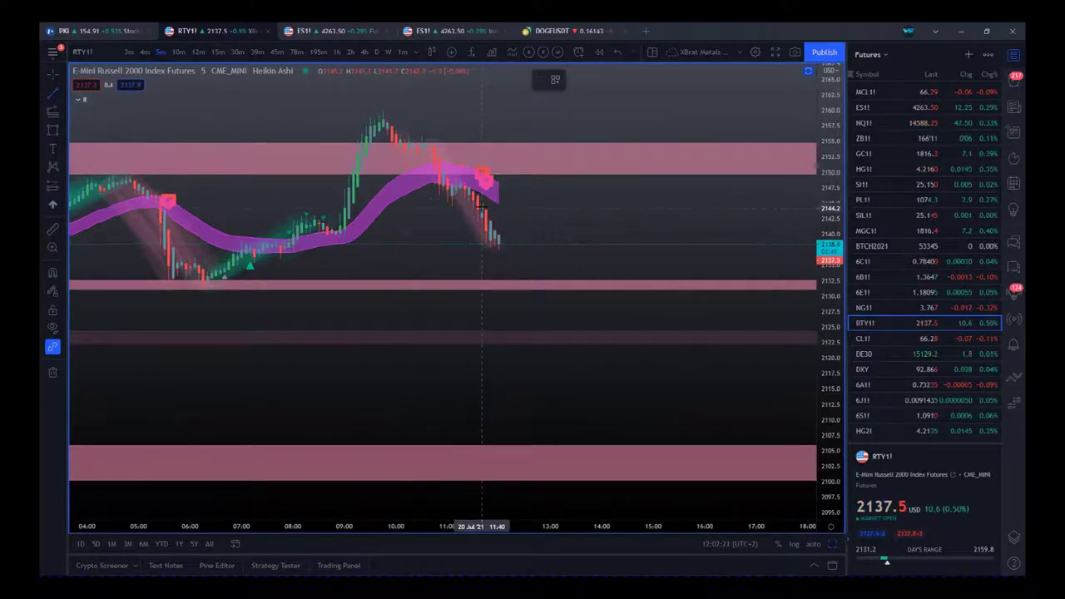
click(478, 166)
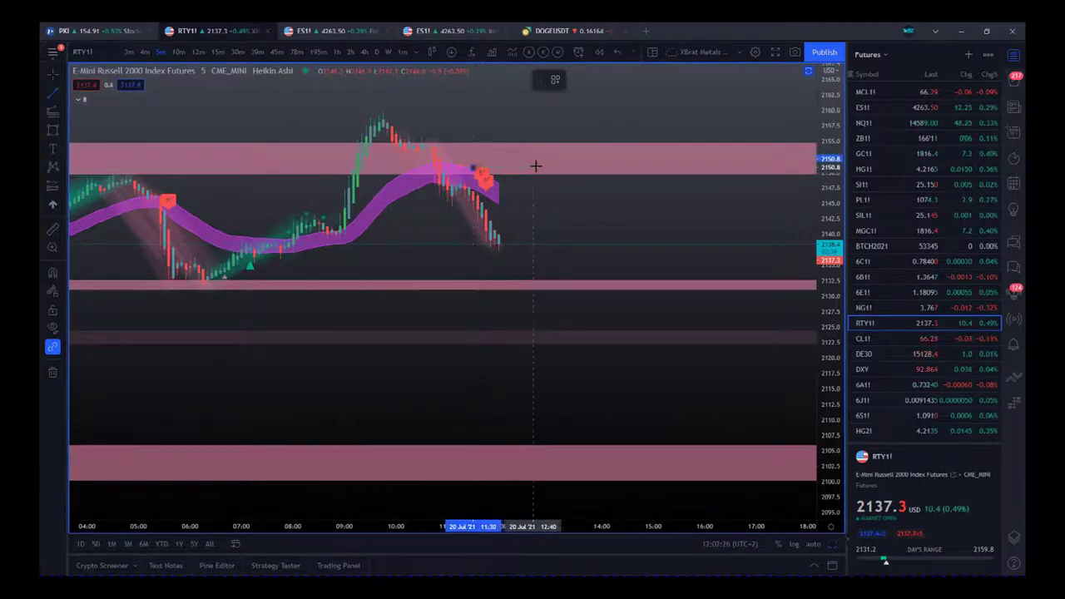
click(589, 165)
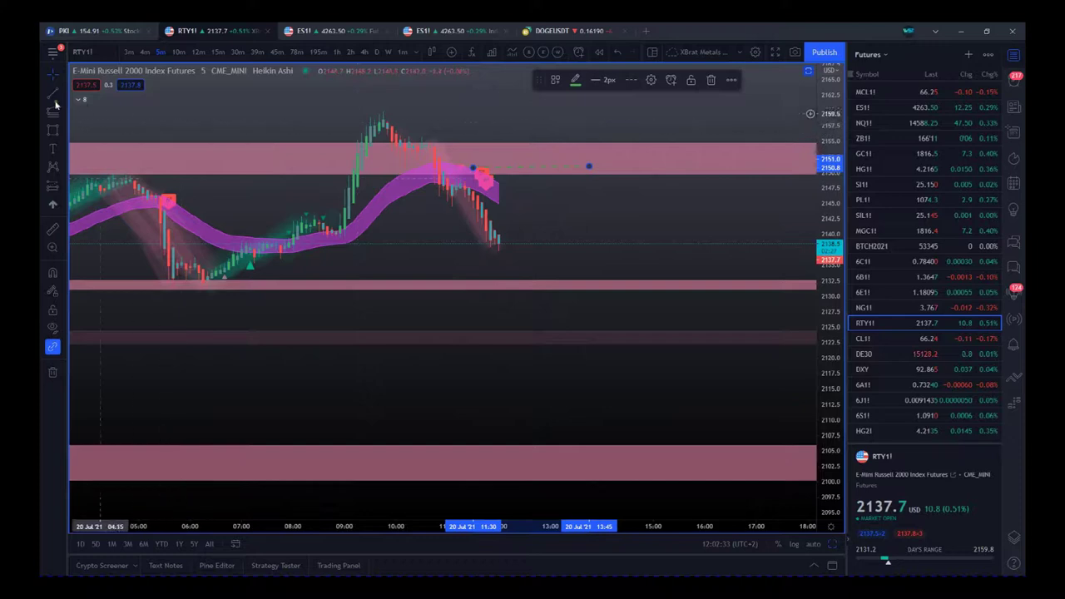
Step: Draw a second dashed trend line at about 2141.4 from 20 July 11:15 to 14:25, and colour the upper trend line red
click(449, 183)
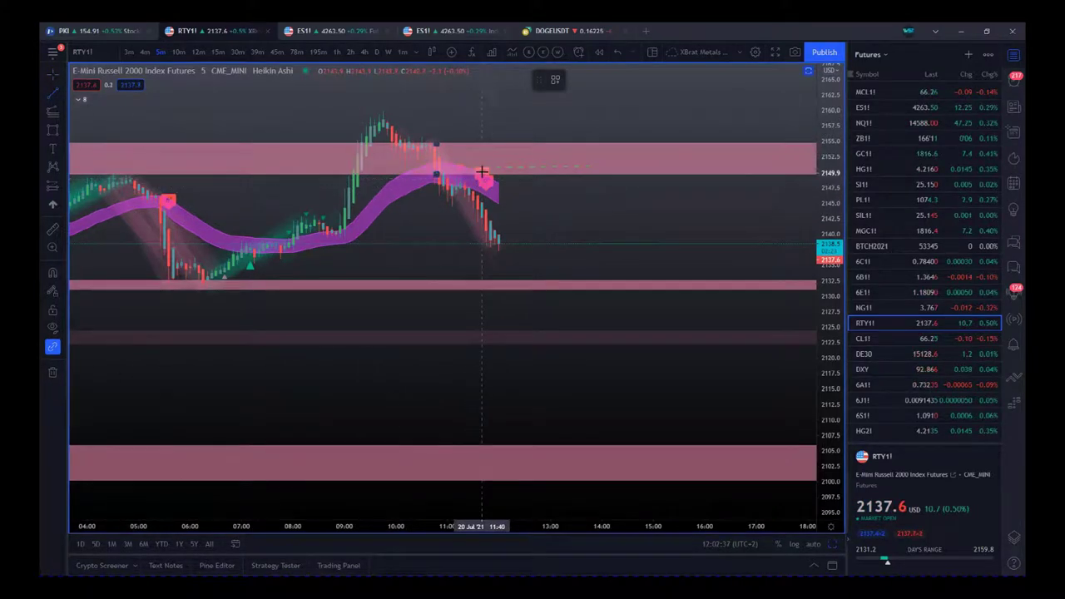
click(460, 225)
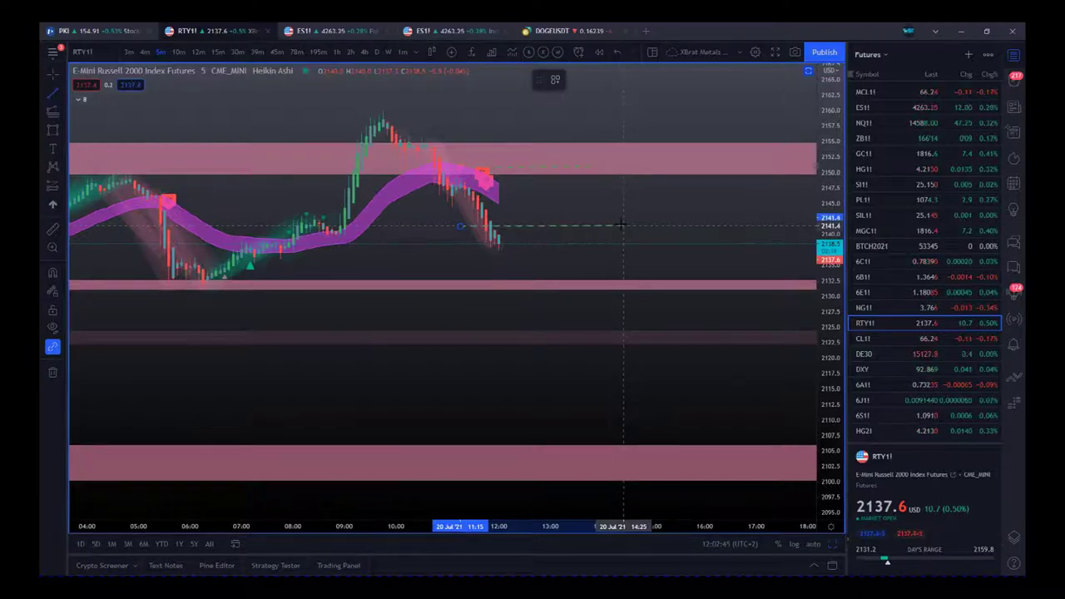
click(623, 225)
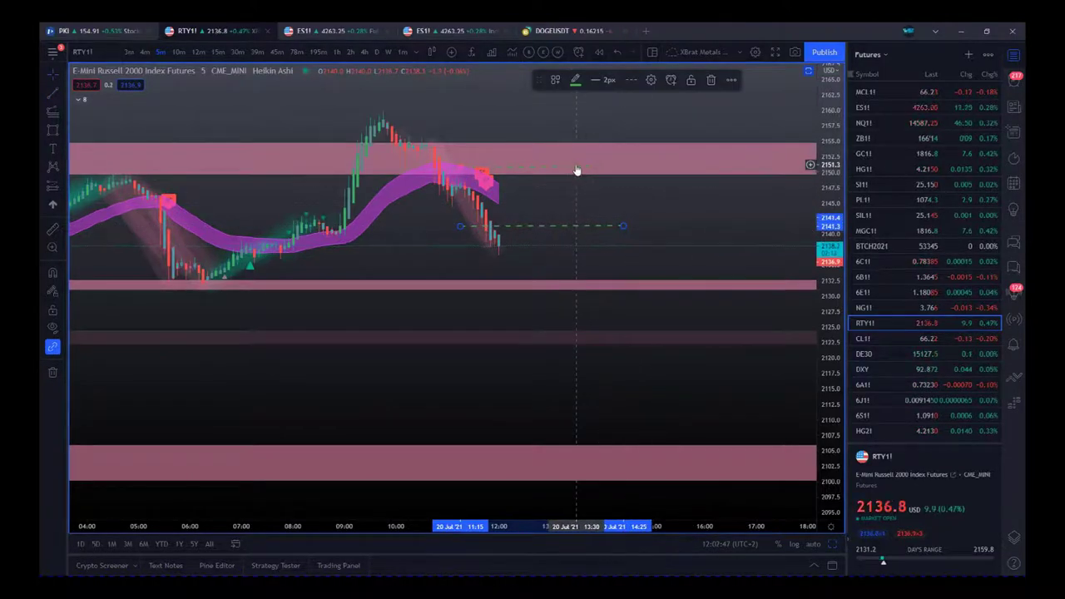
click(575, 80)
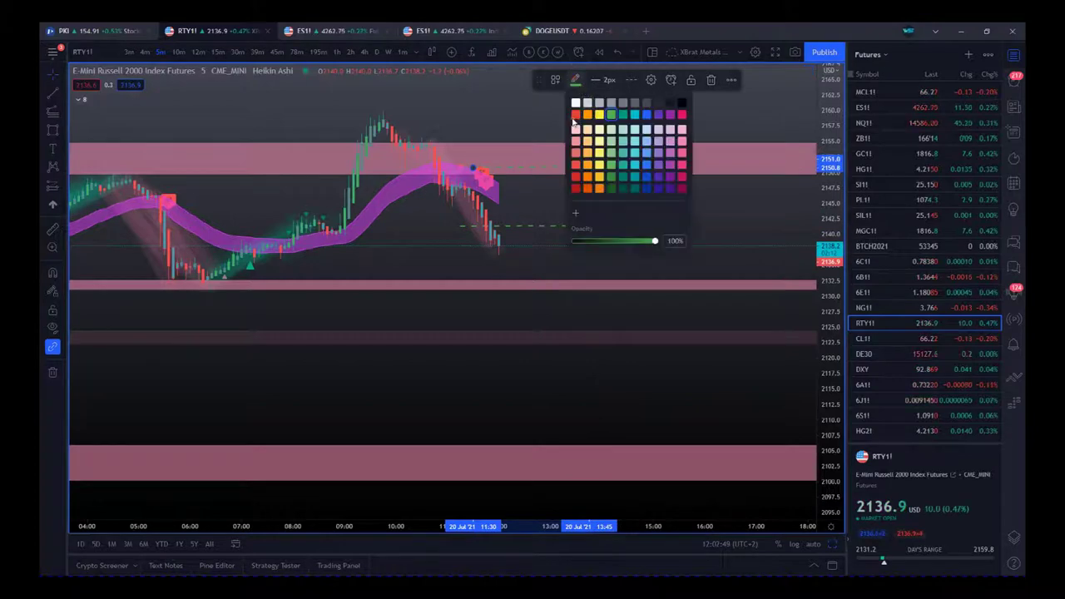
click(532, 123)
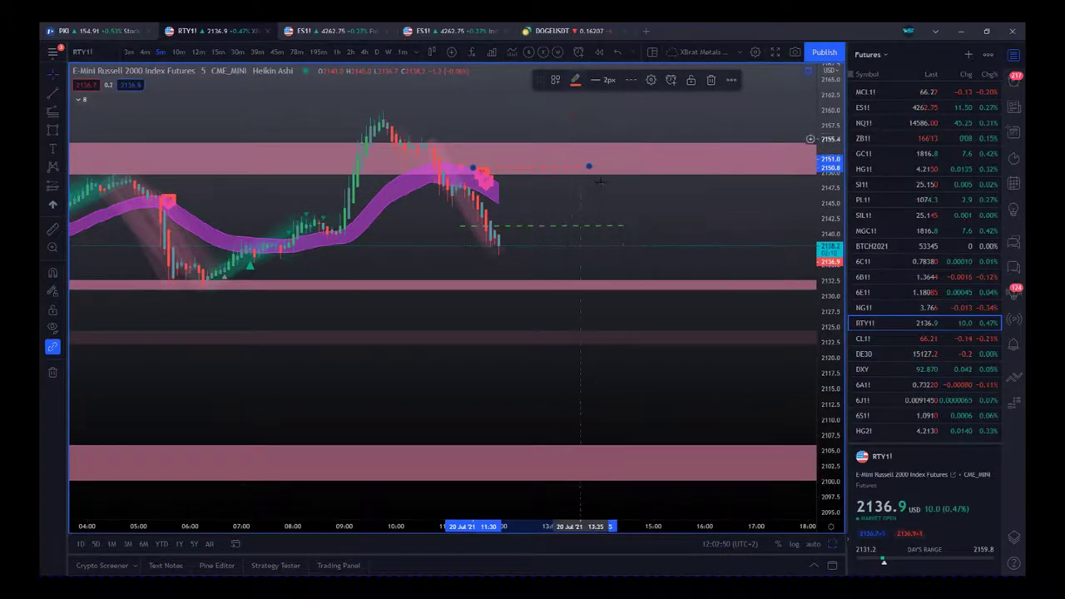
Step: Draw a three-point Fibonacci extension from about 2150.9 at 11:35 down to 2141.4 at 13:10, ending level near 15:45
click(54, 114)
click(475, 169)
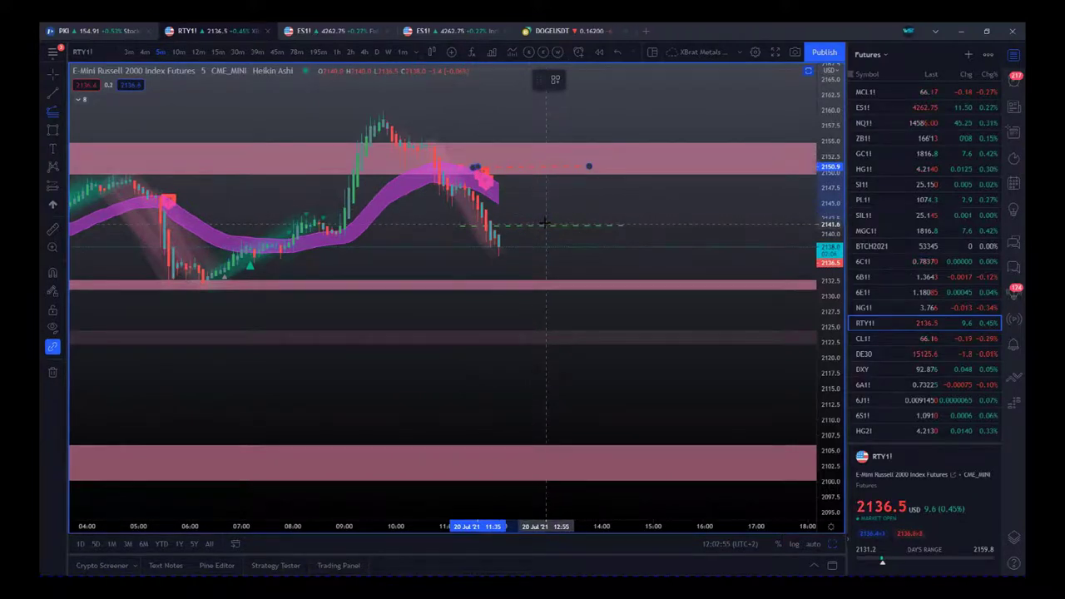
click(559, 225)
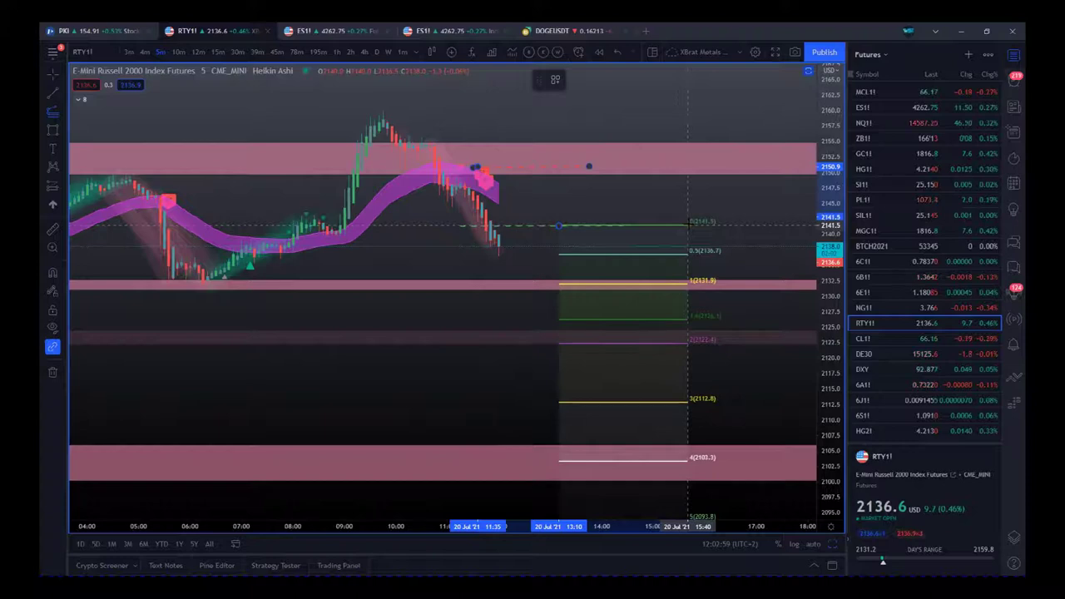
click(689, 225)
click(680, 123)
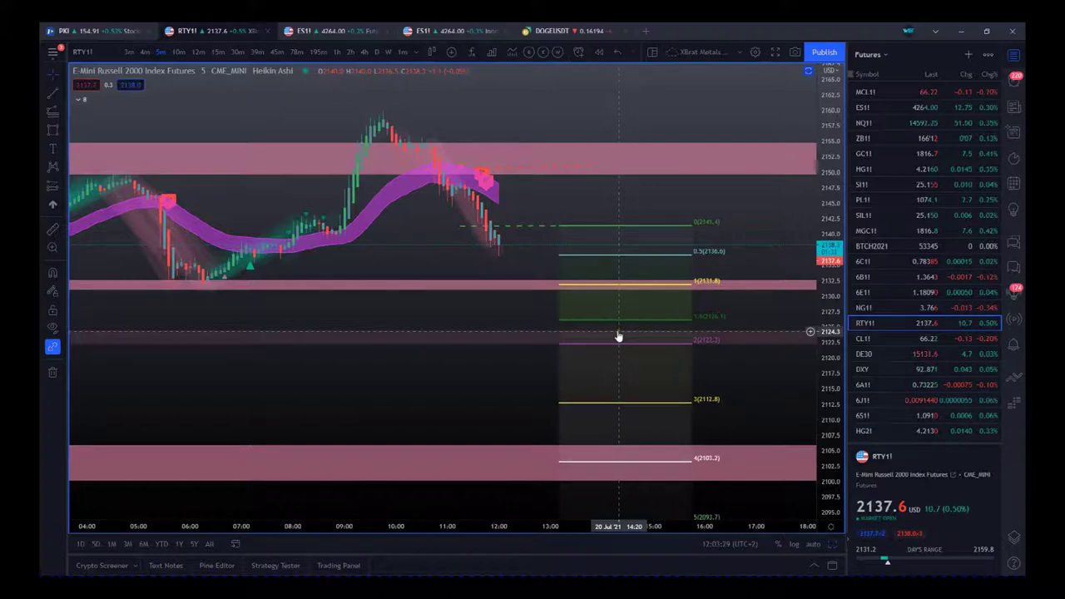
Step: Delete the Fibonacci extension and both dashed trend lines from the chart
click(657, 252)
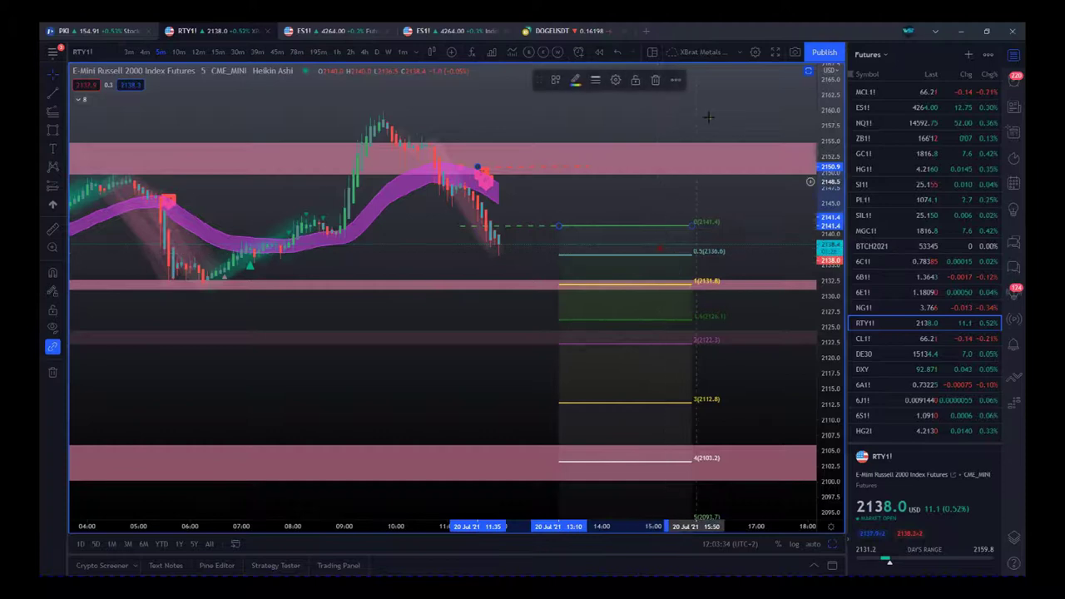
click(733, 250)
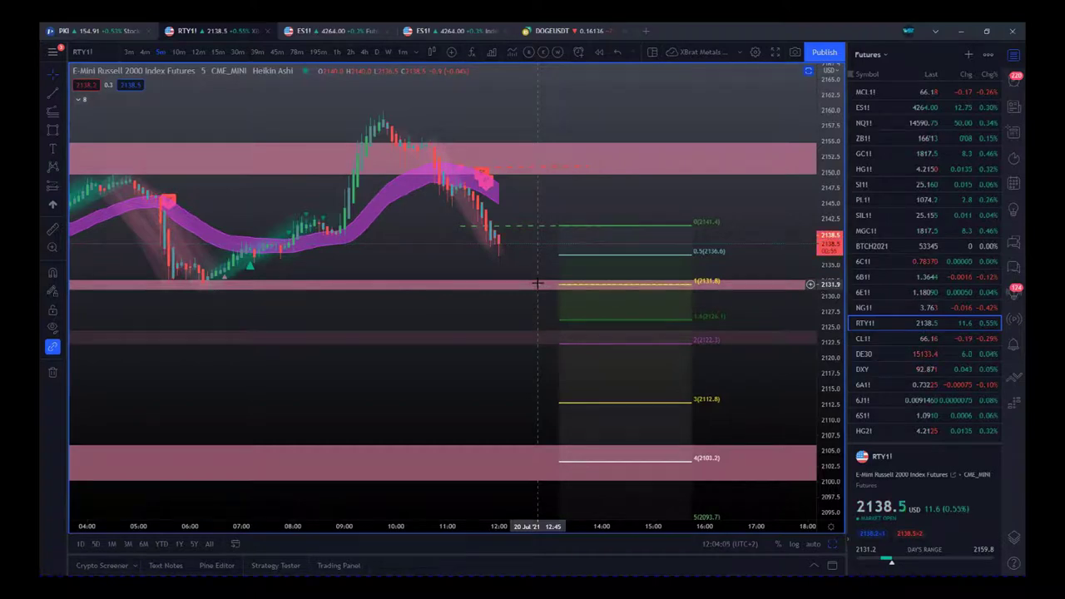
click(619, 227)
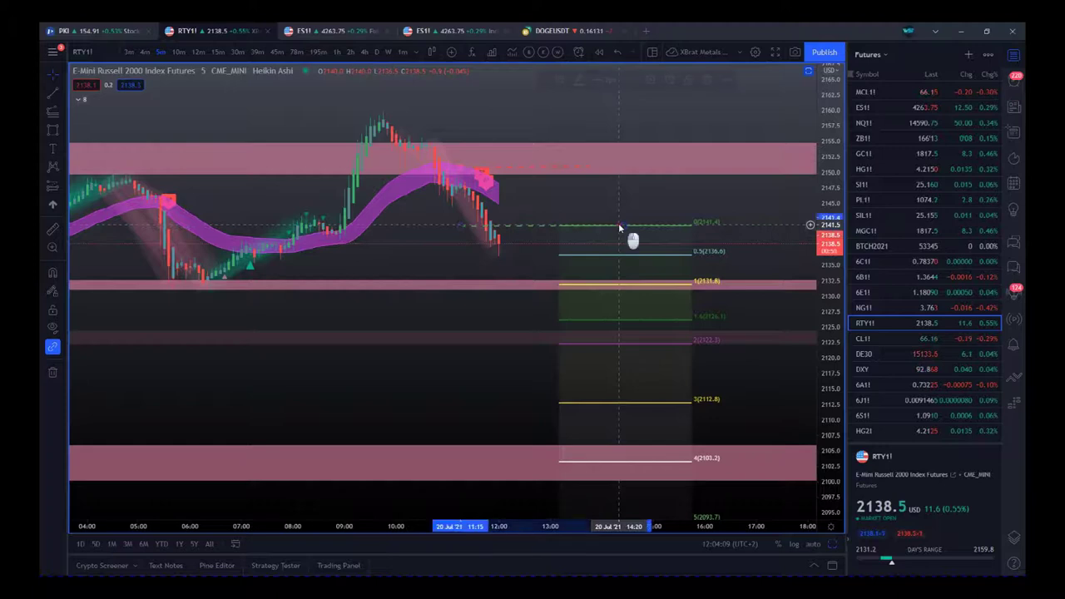
click(658, 126)
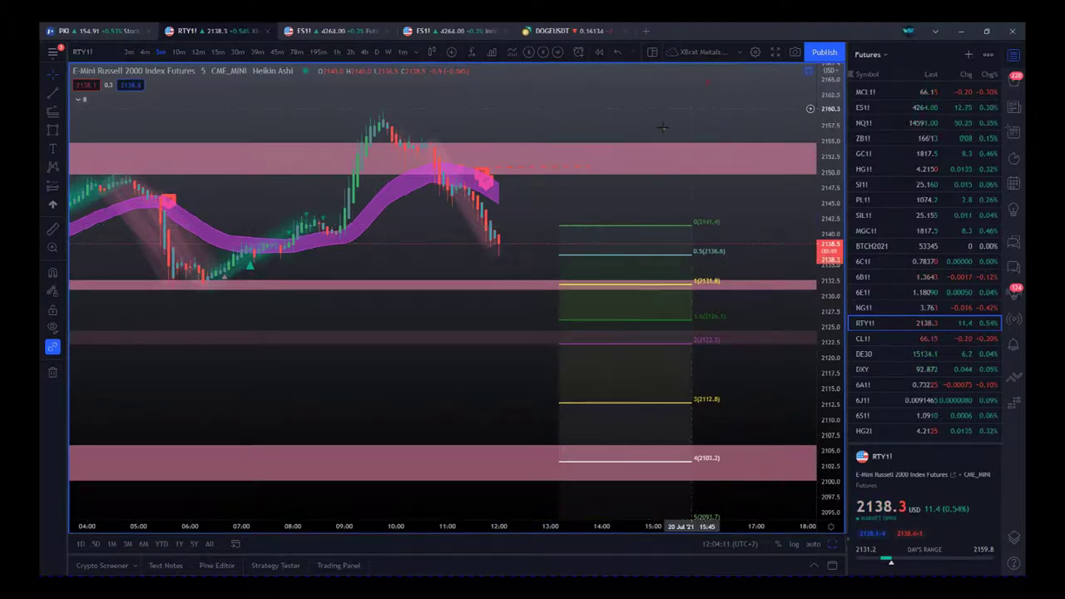
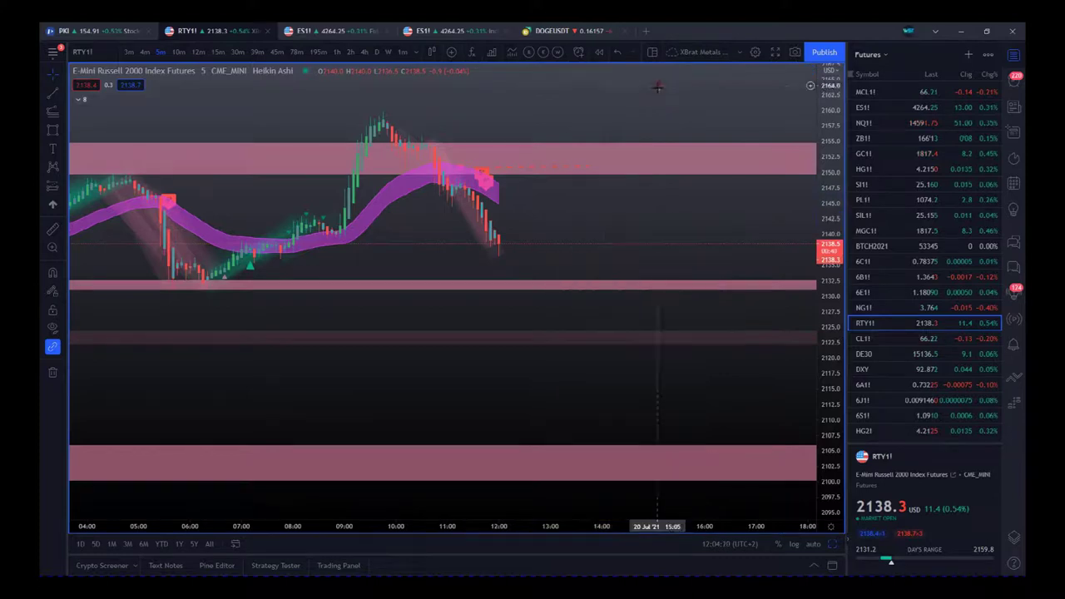
click(532, 170)
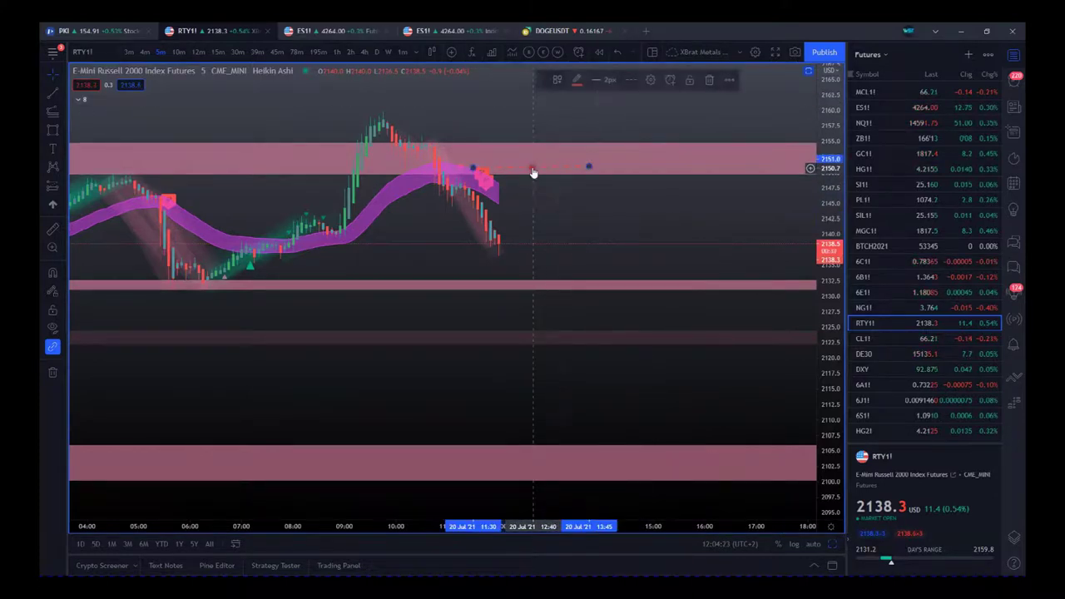
click(707, 81)
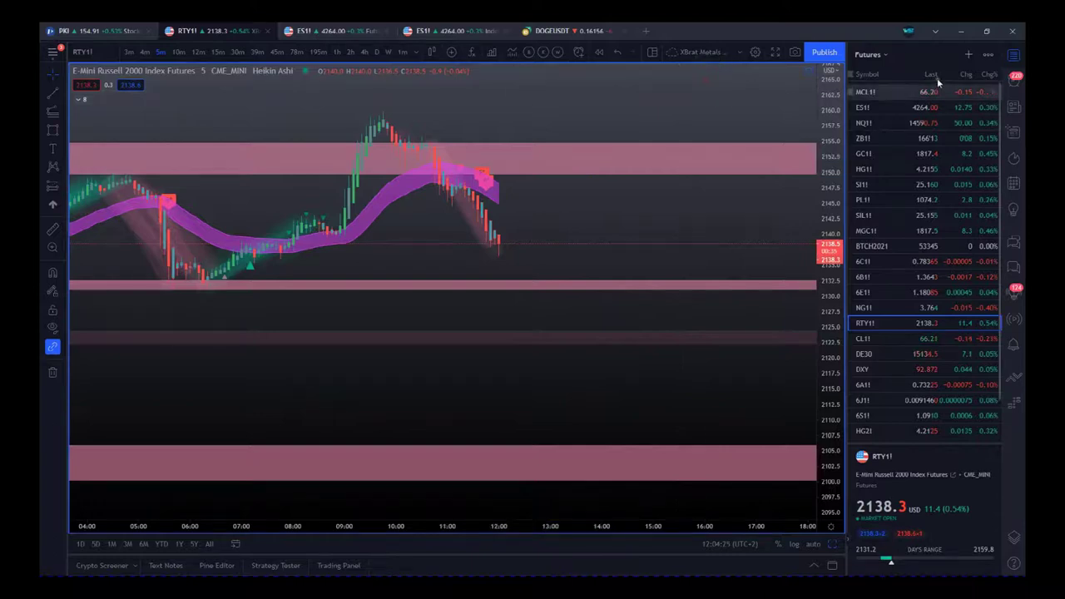
Step: Hide the watchlist, bring all 19 and 20 July zones into view, and select the thin zone under the 20 July morning low
click(1013, 54)
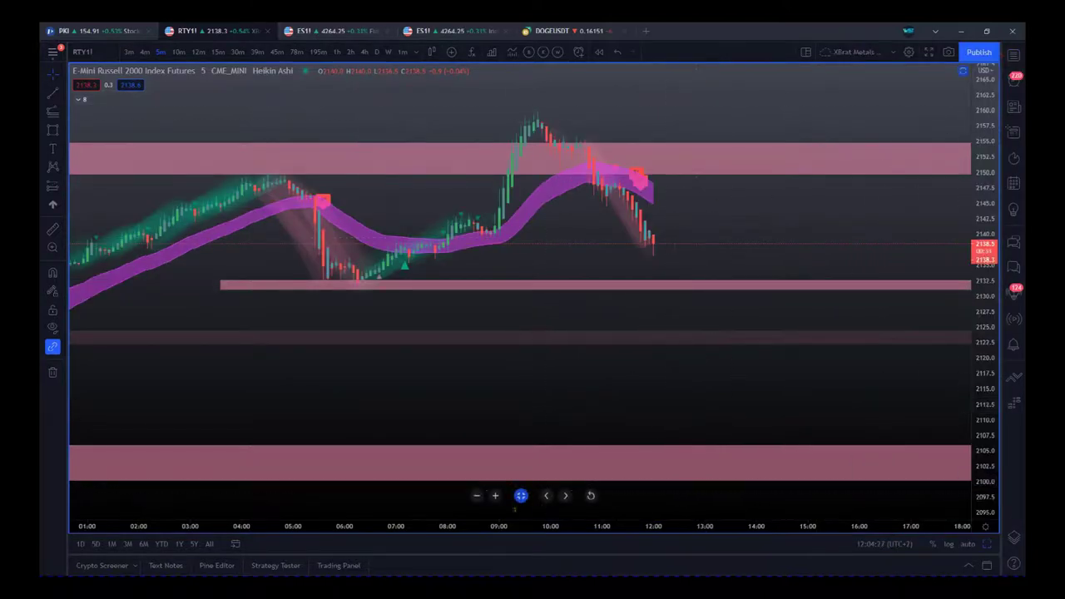
scroll(654, 527, down, 5)
scroll(784, 529, down, 2)
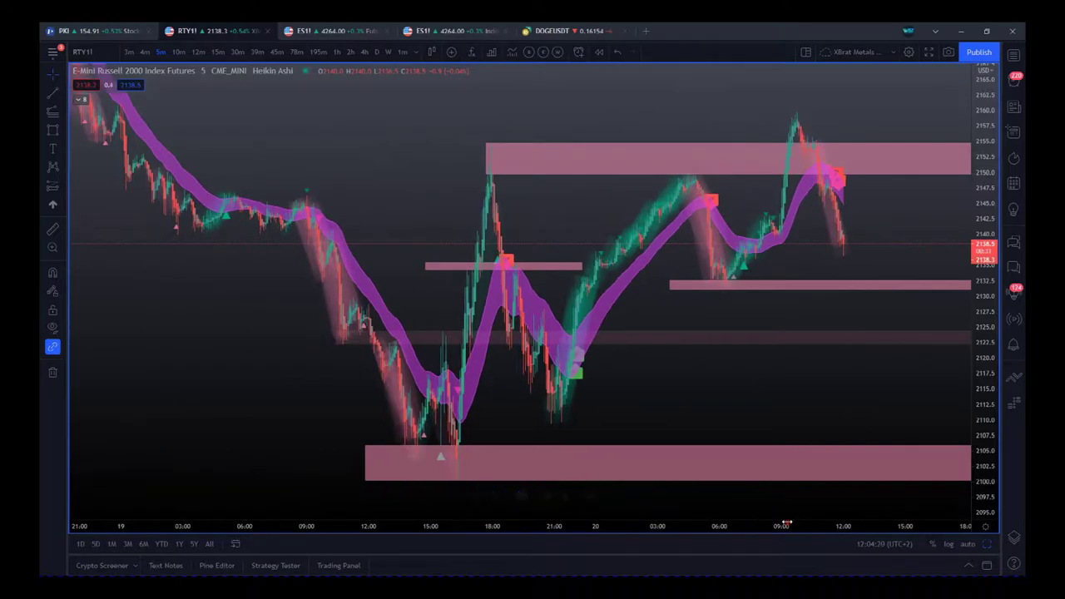
drag(753, 387, 699, 380)
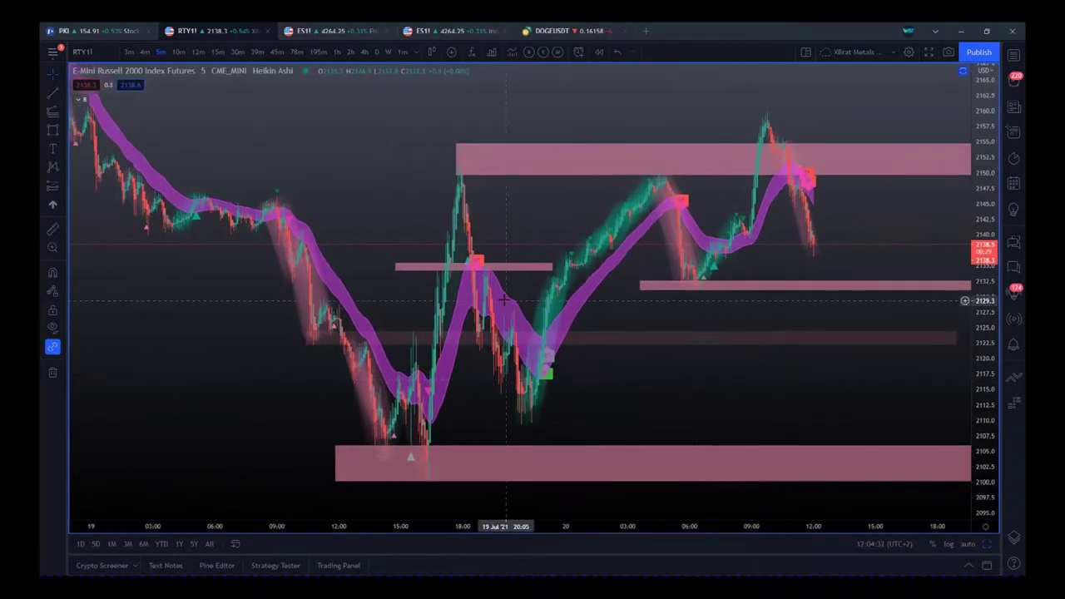
drag(865, 399, 624, 380)
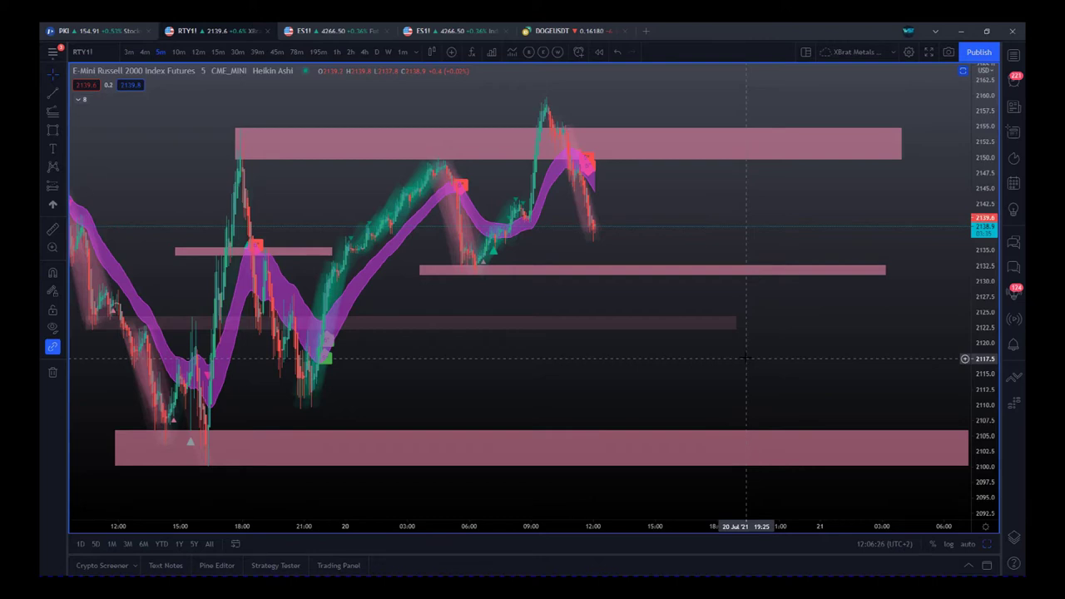
click(464, 276)
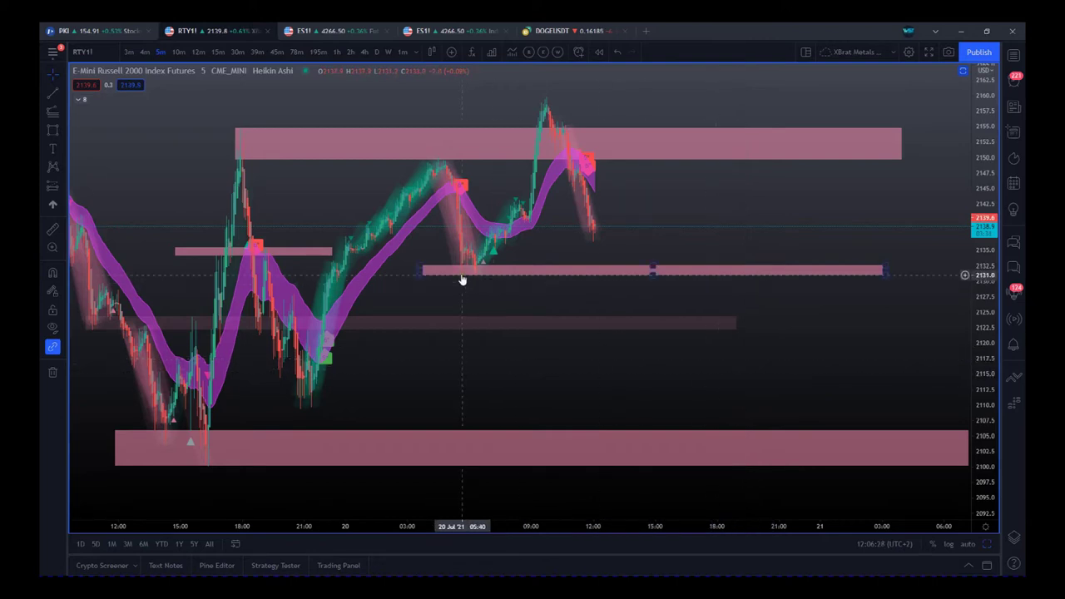